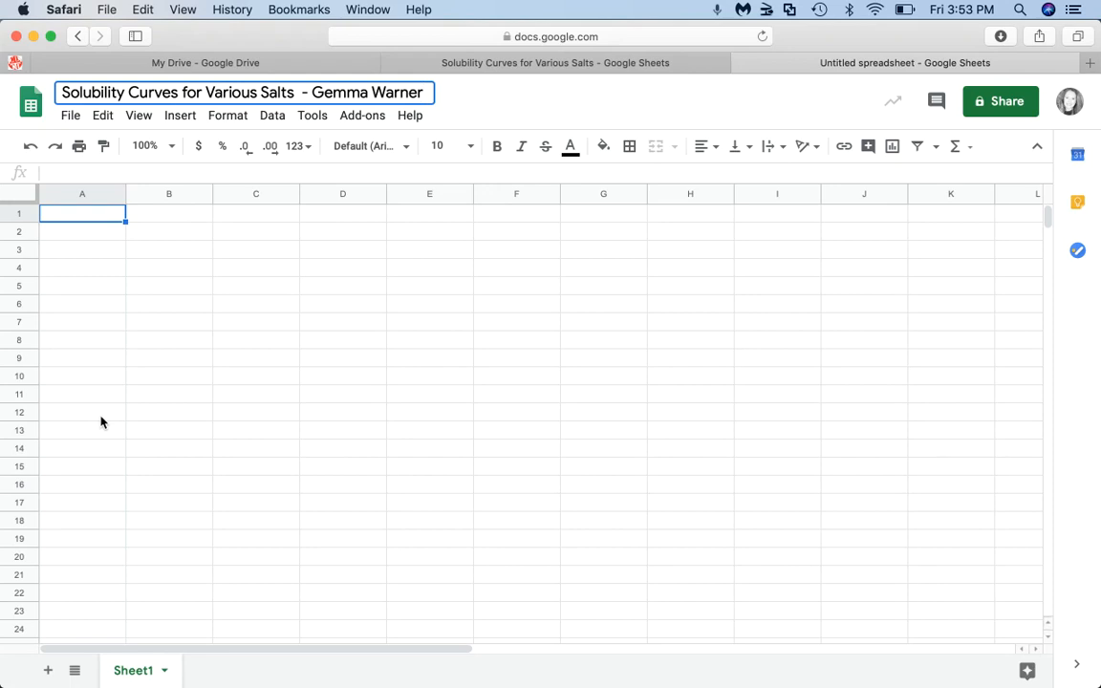
- Commit the spreadsheet title 'Solubility Curves for Various Salts' followed by the author's name
click(92, 223)
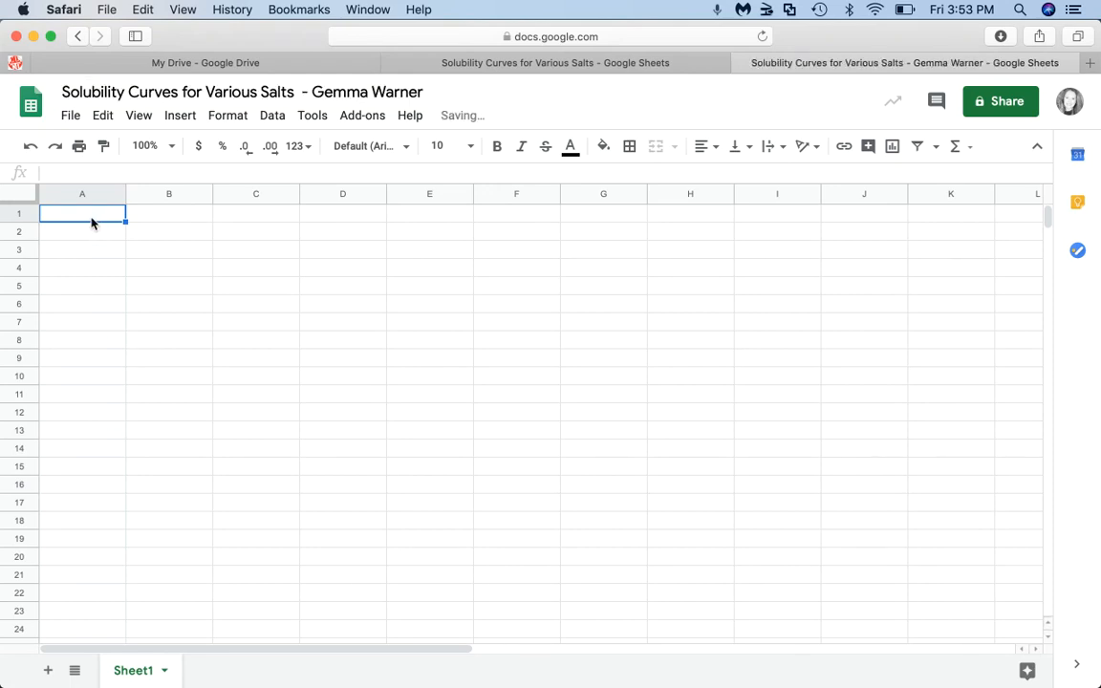
- Enter the heading 'Temperature (oC)' in cell A1
text(Tempe)
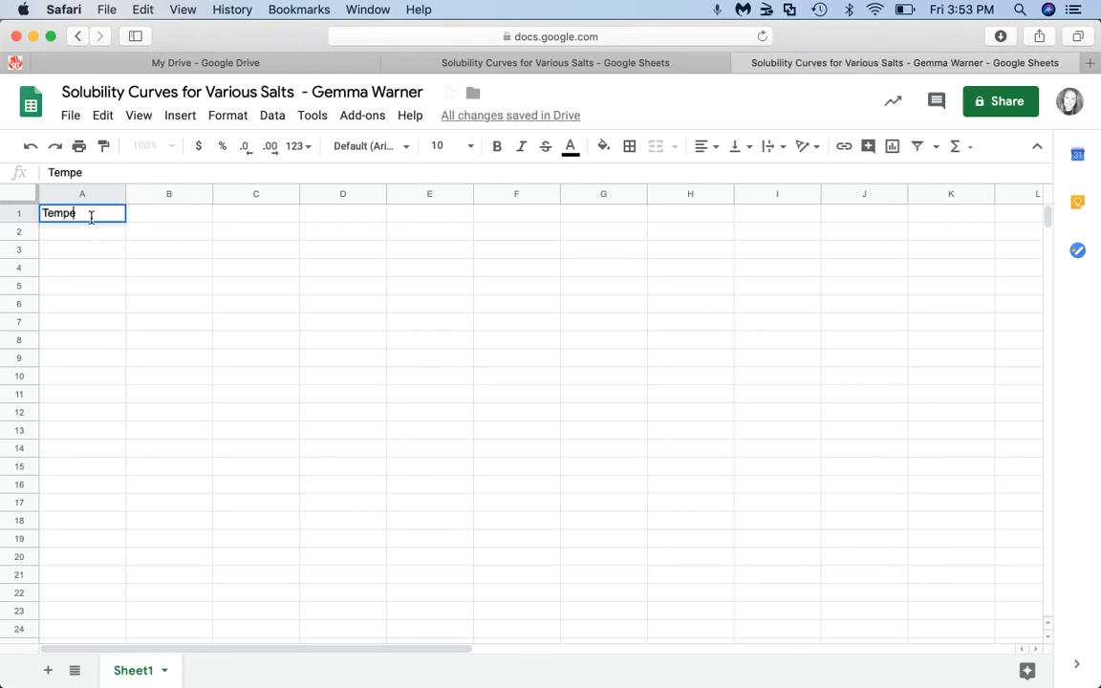
text(rature)
text((oC))
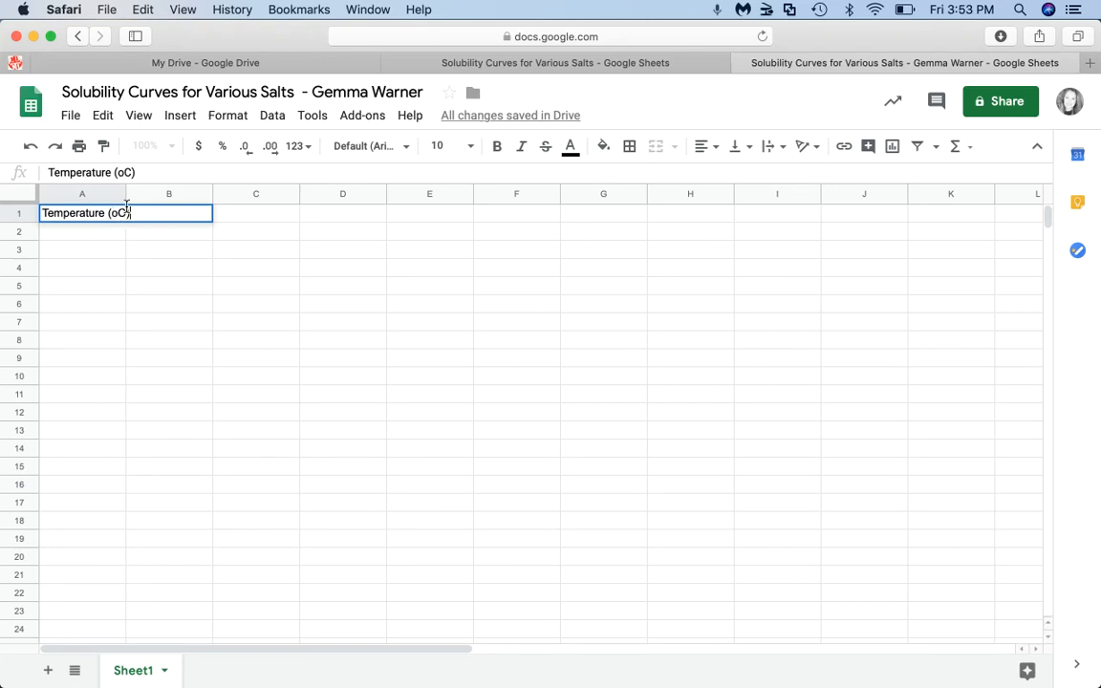
click(107, 287)
- Widen column A to fit the heading, then switch to the prepared salt-table spreadsheet
click(116, 232)
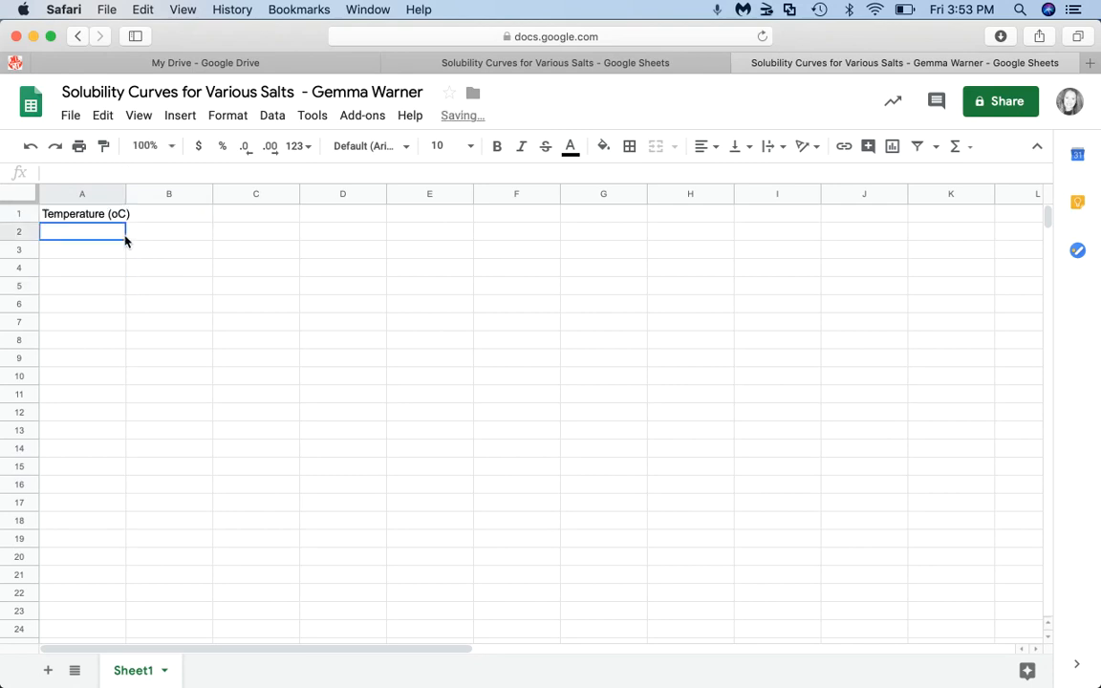
drag(125, 194, 157, 196)
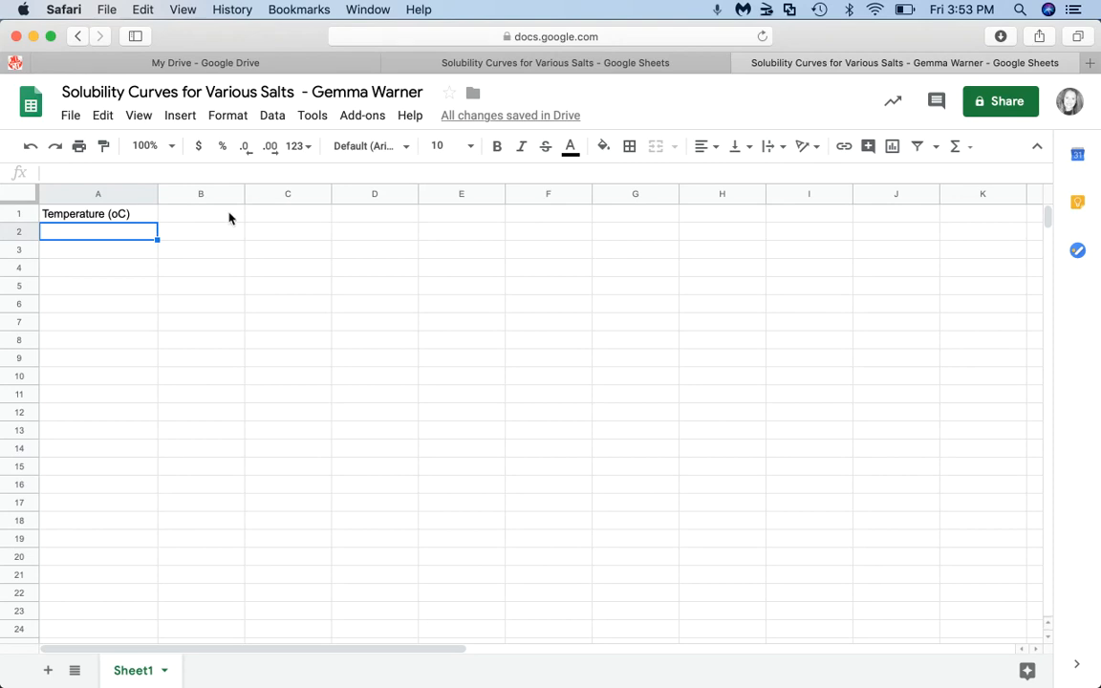
click(451, 59)
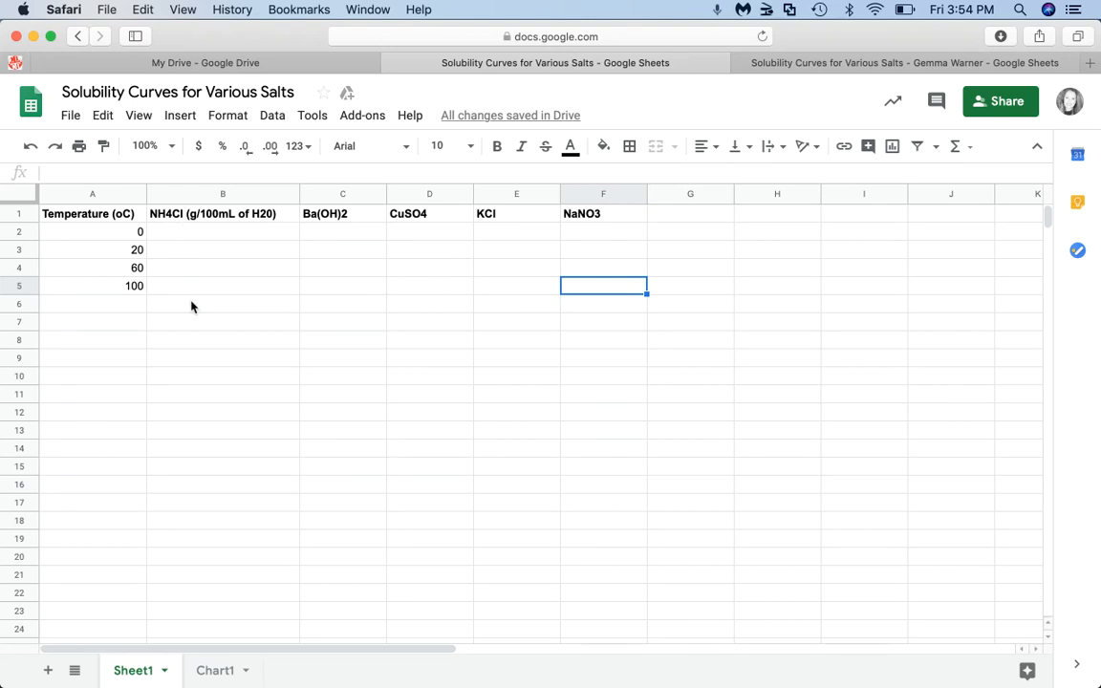
- Enter the NH4Cl values 30, 38, 54 and 62 into B2:B5
click(193, 401)
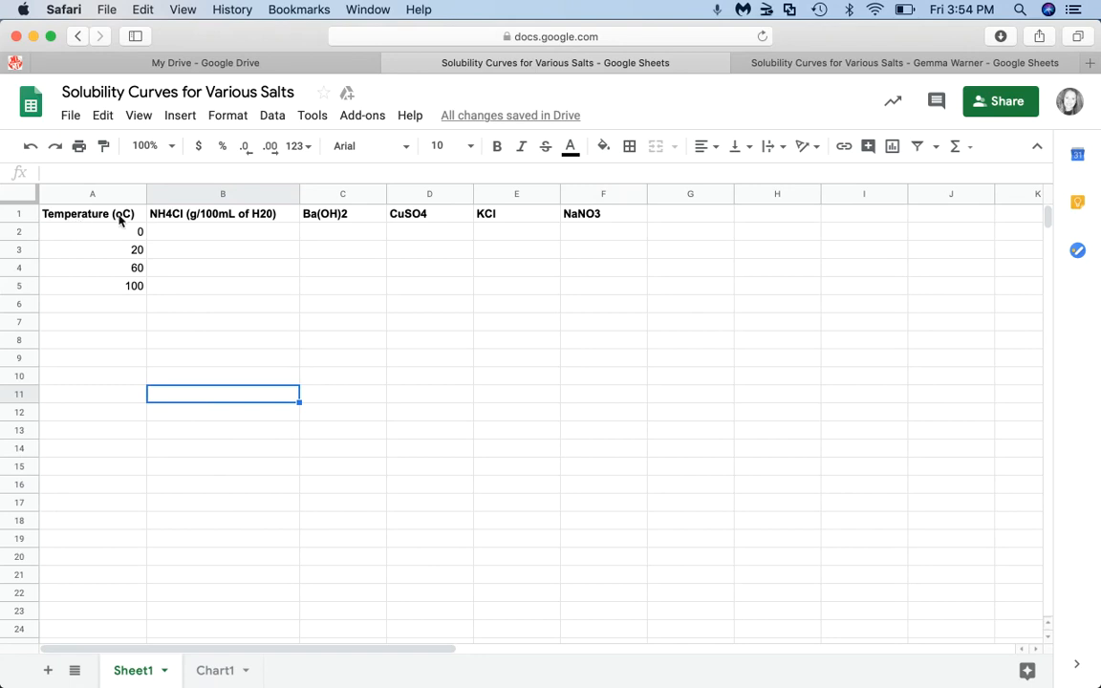
click(261, 231)
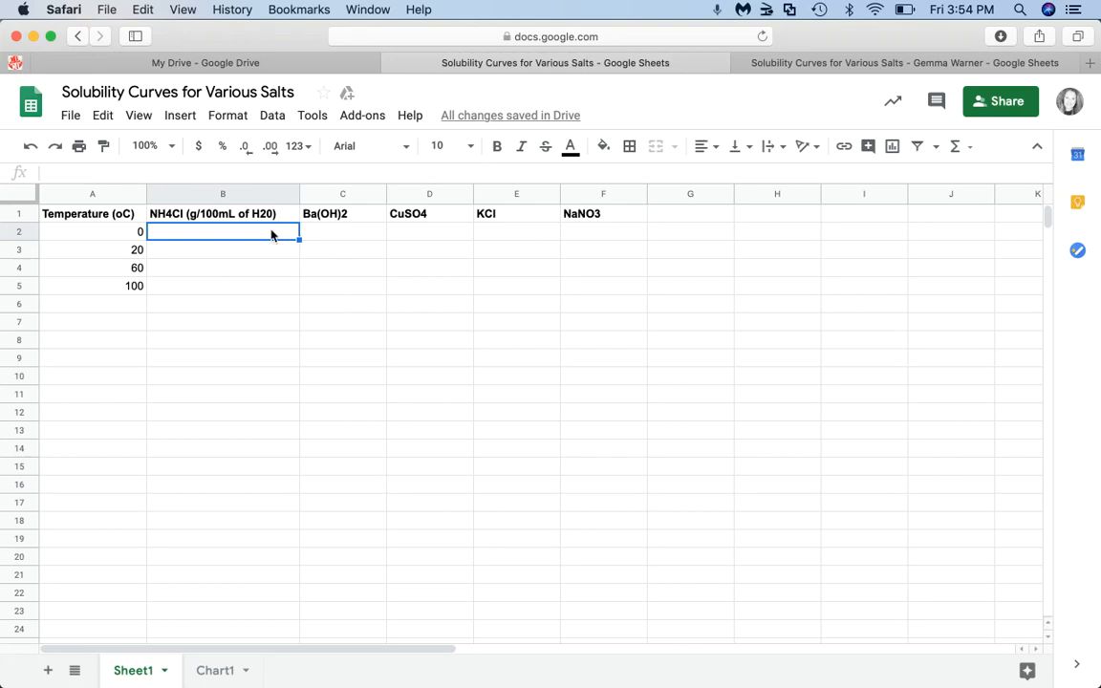
text(30)
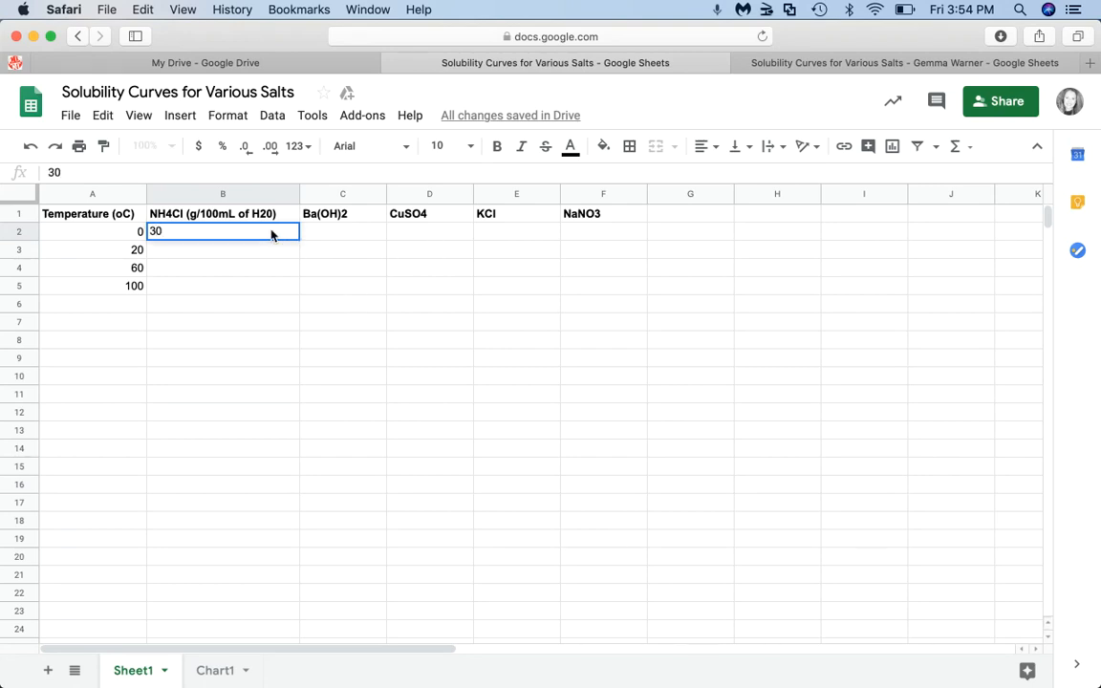
click(209, 253)
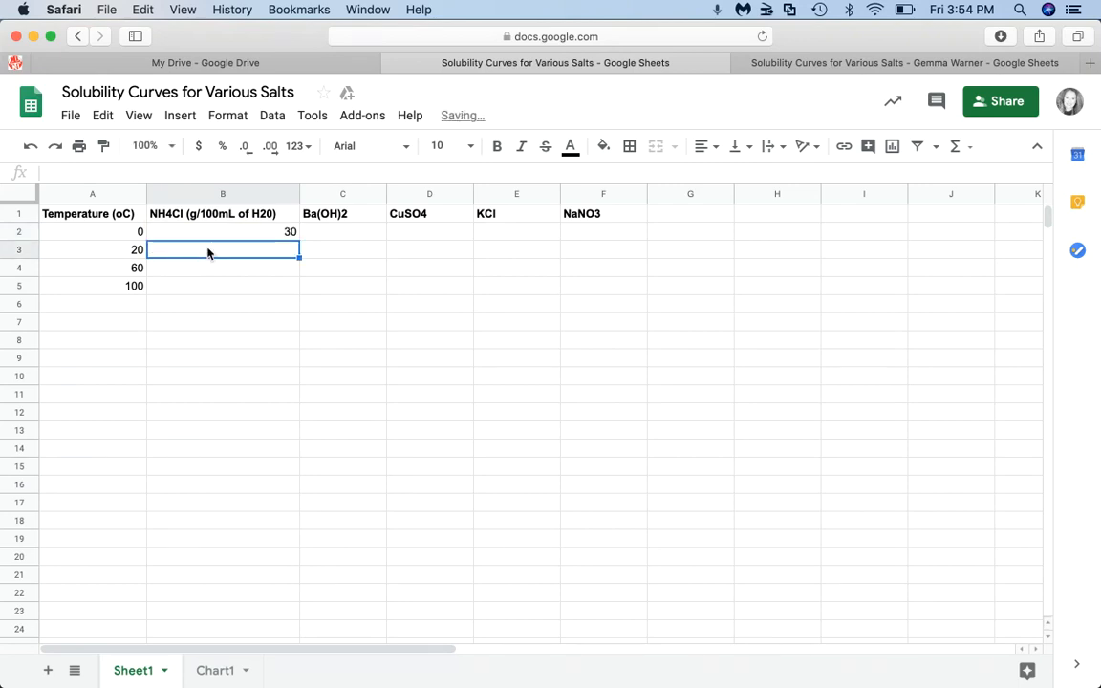
text(38)
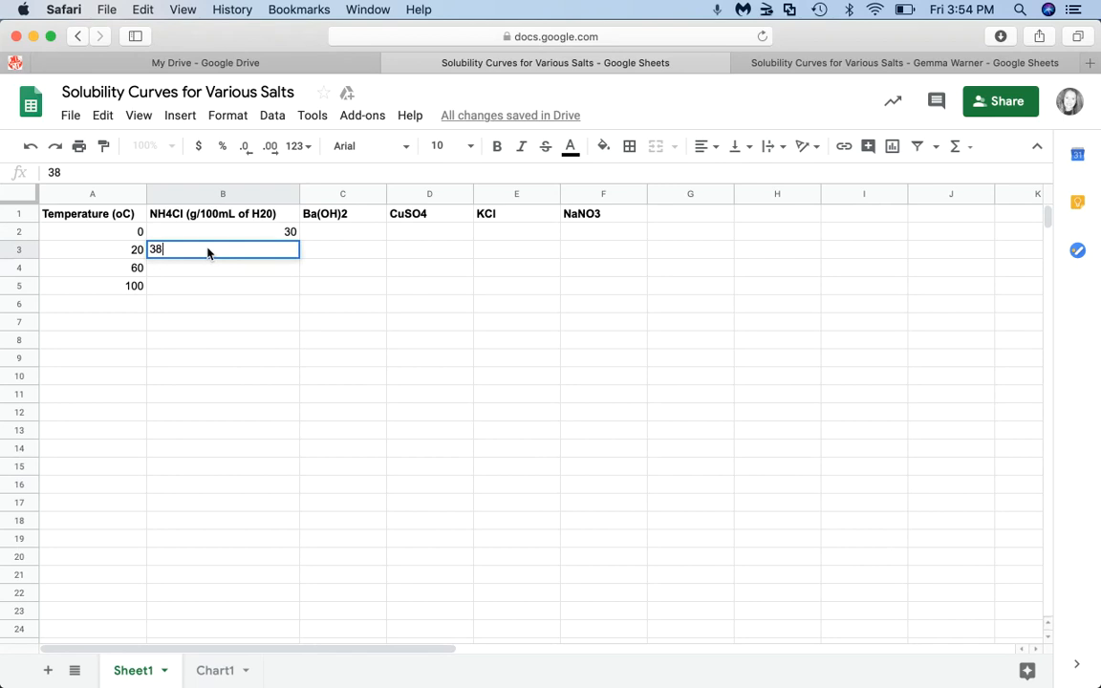
click(213, 270)
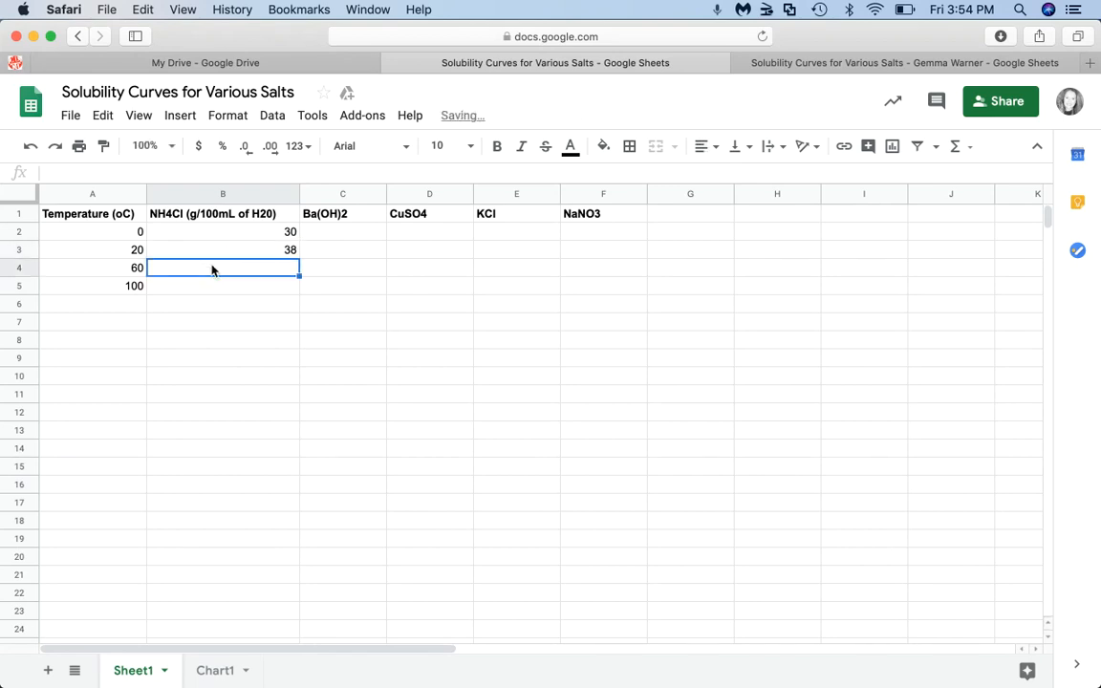
text(54)
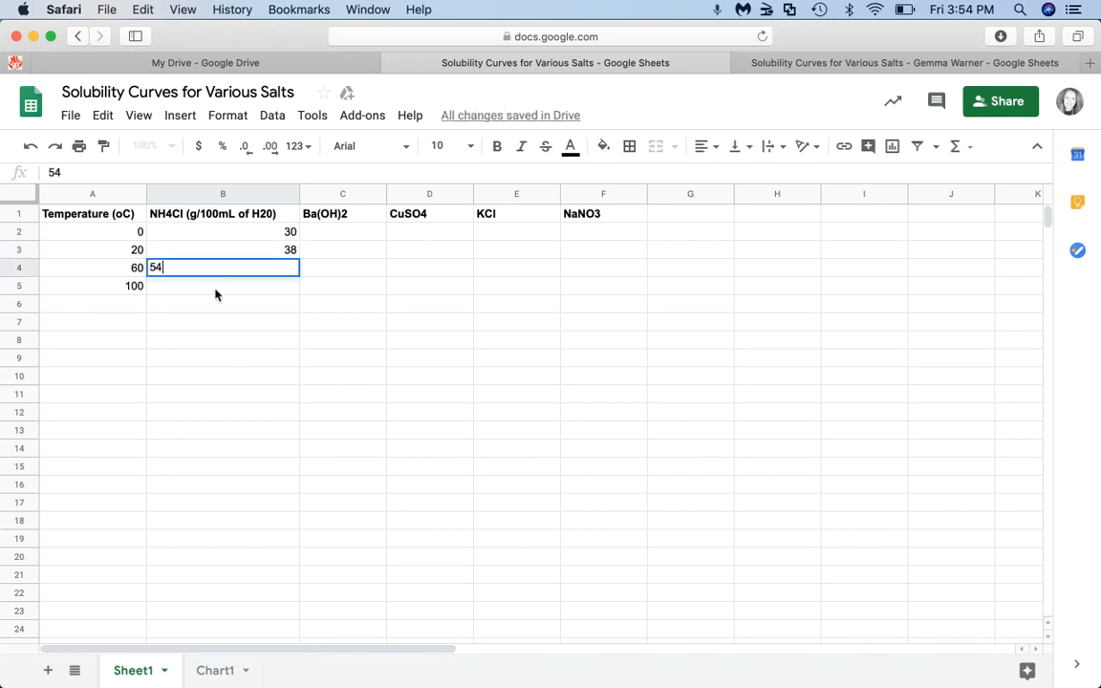
click(212, 290)
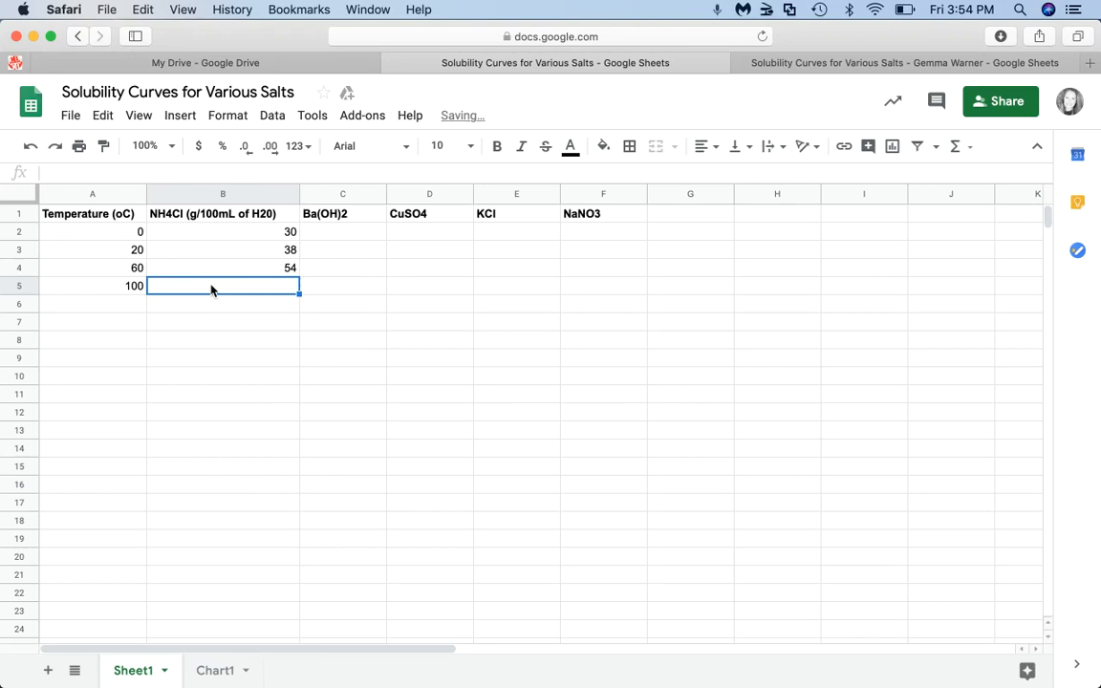
text(62)
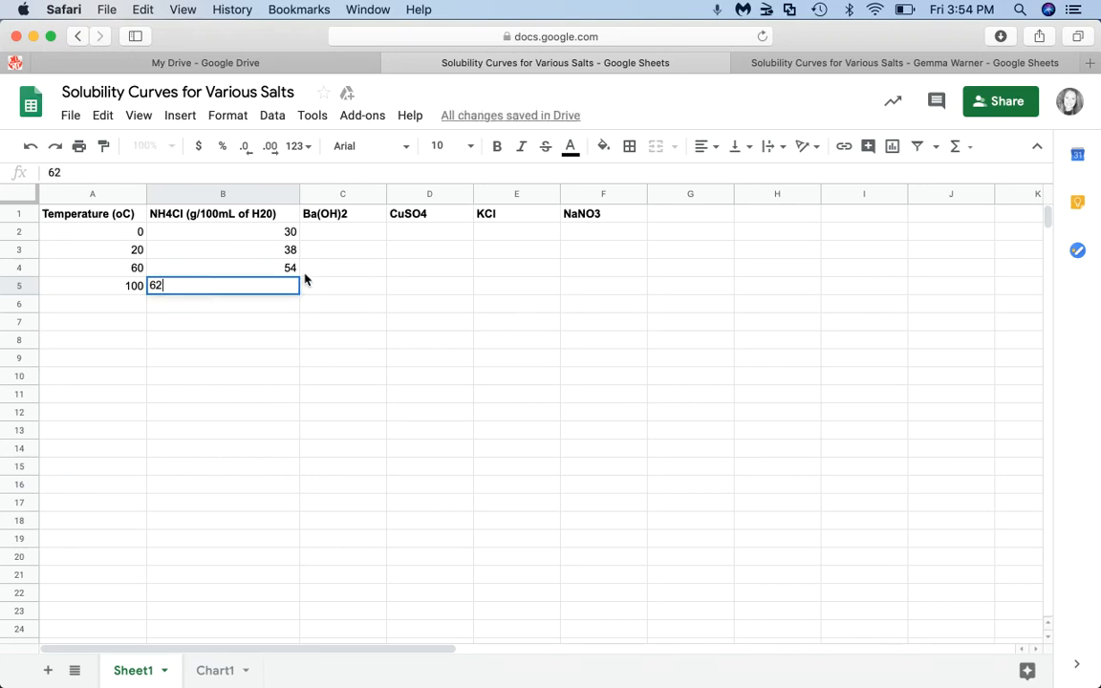
click(281, 323)
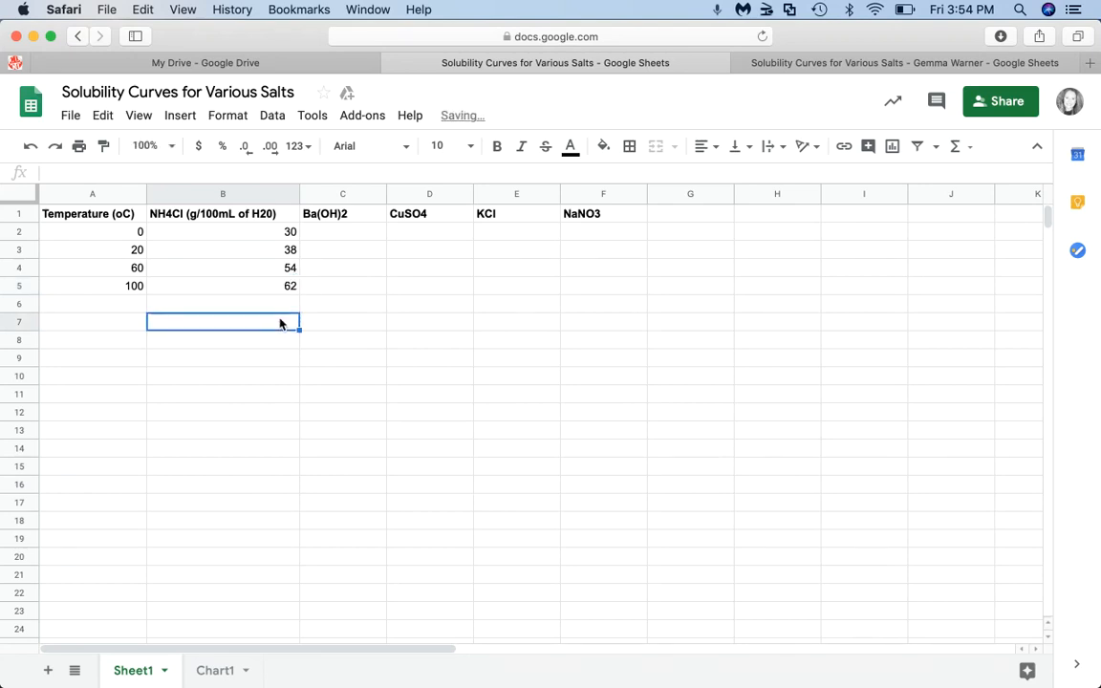
click(334, 235)
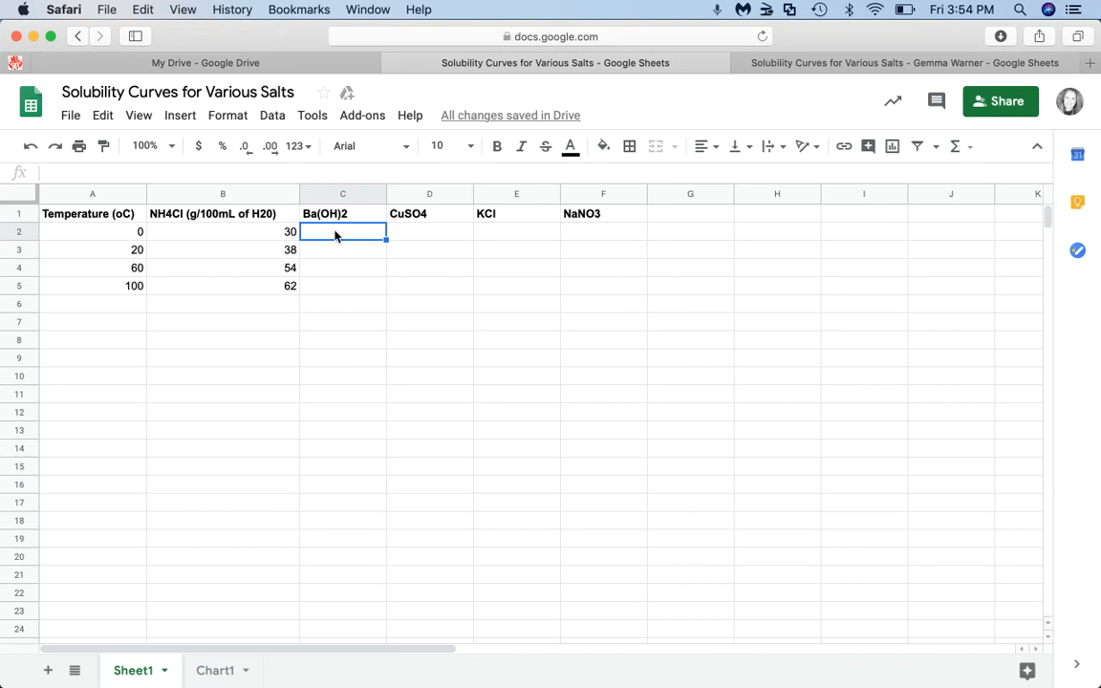
- Enter the Ba(OH)2 values 20, 23, 25 and 43 into C2:C5
text(20)
click(336, 253)
text(23)
click(340, 270)
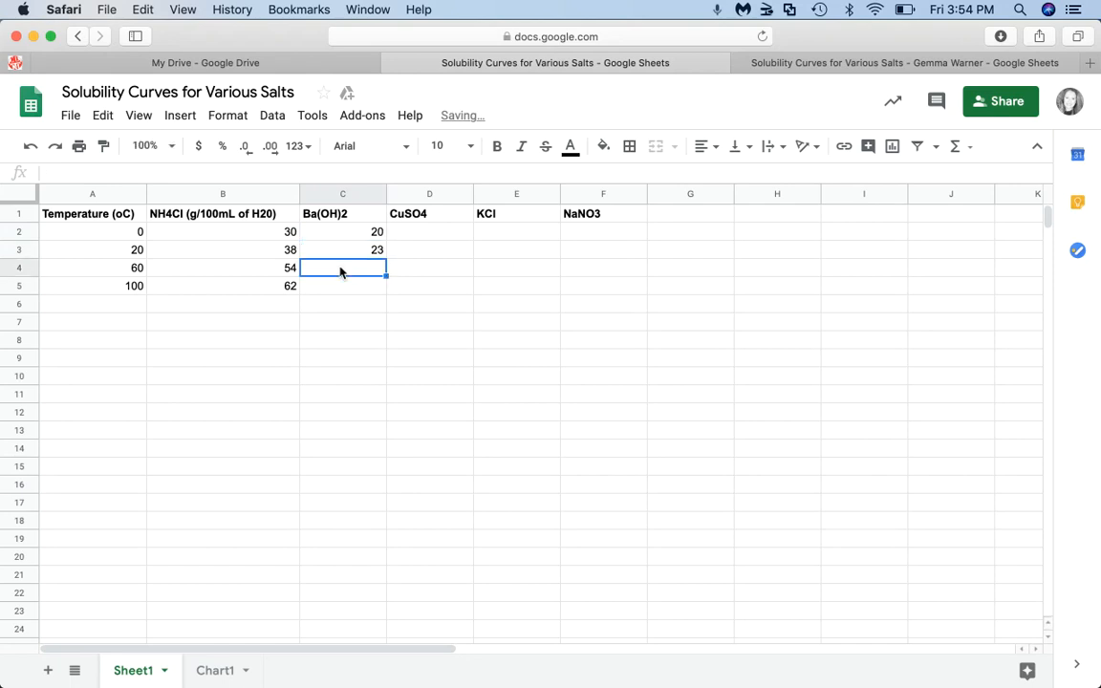
text(25)
click(341, 287)
text(43)
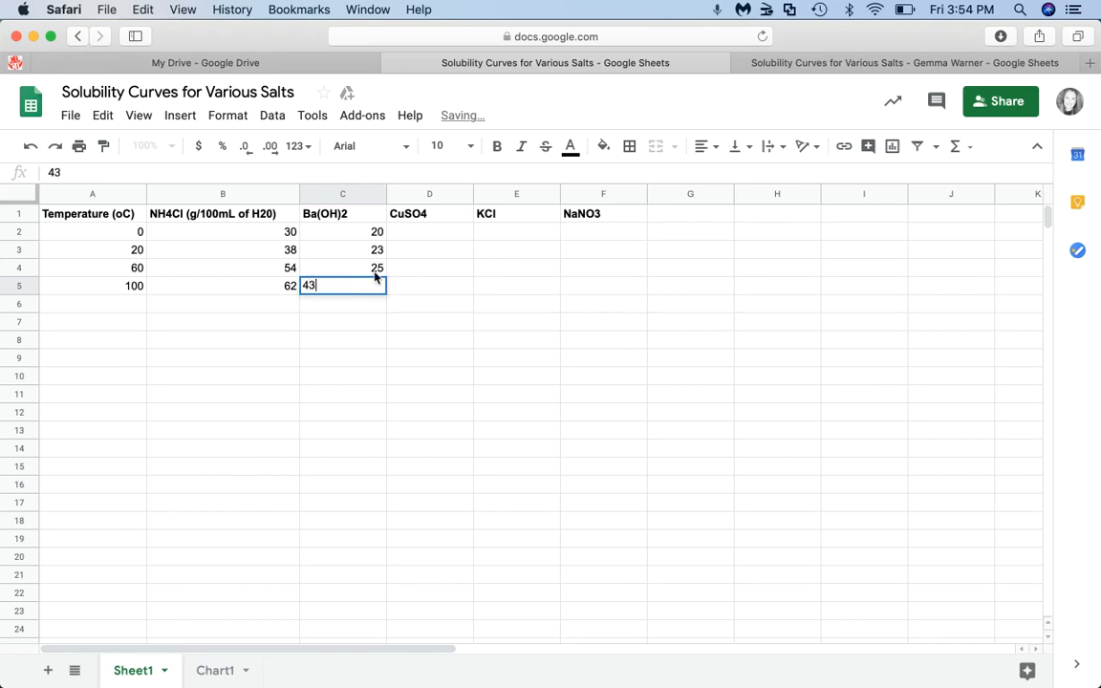
- Enter the CuSO4 values 32, 41, 51 and 56 into D2:D5
click(447, 234)
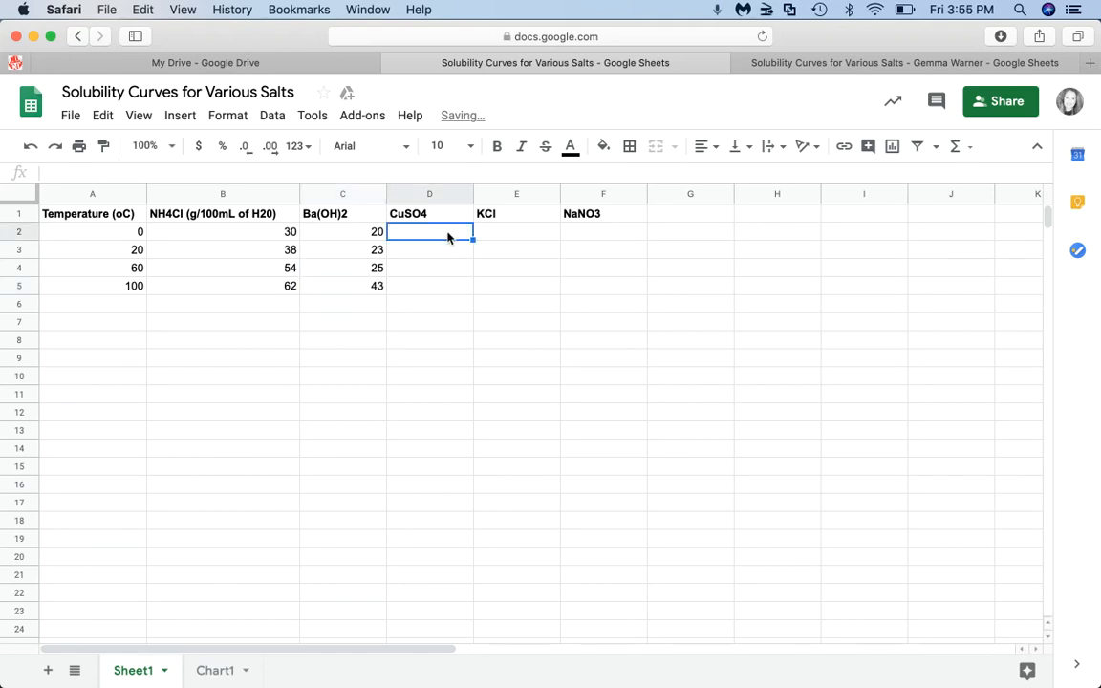
text(32)
click(440, 254)
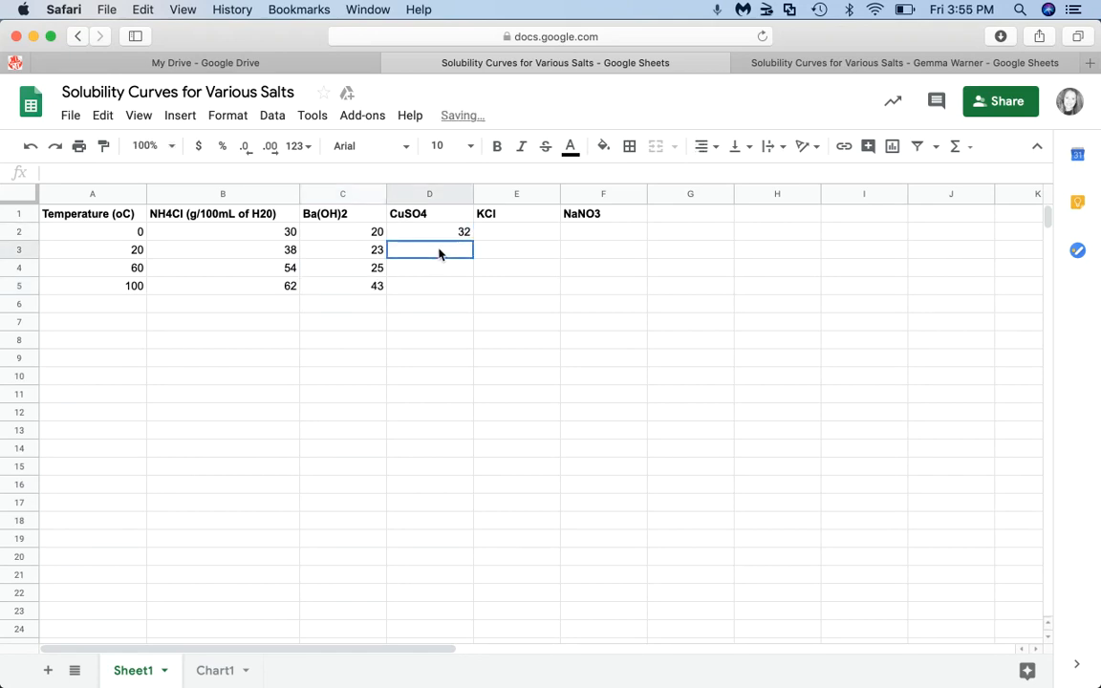
text(41)
click(455, 270)
text(51)
click(444, 289)
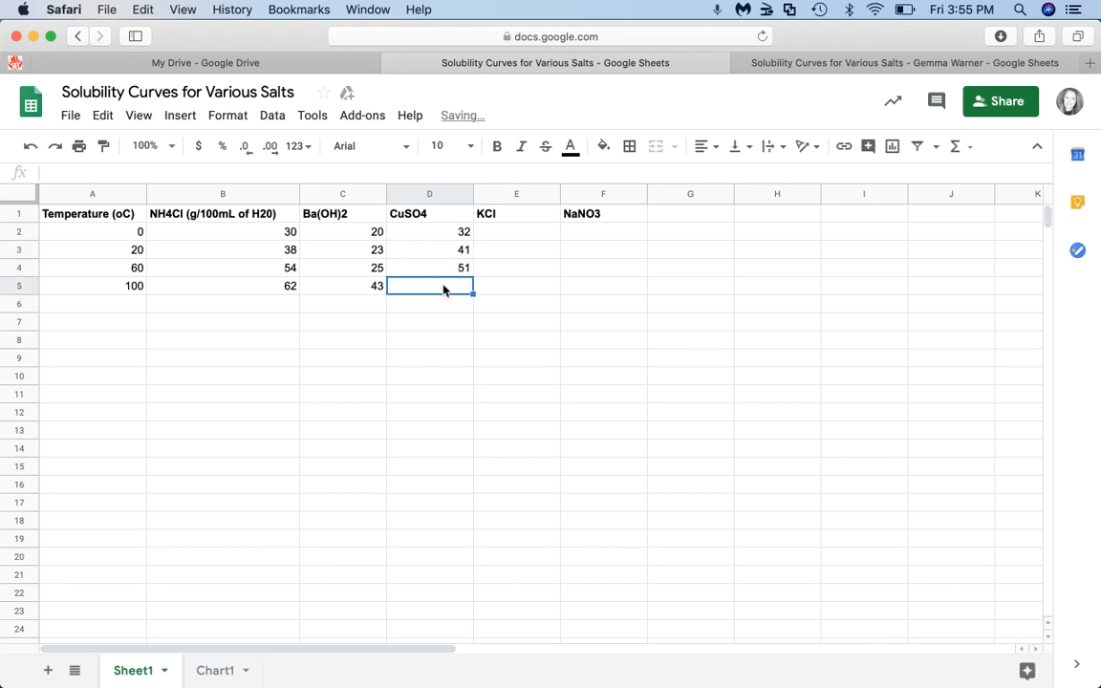
text(56)
click(434, 343)
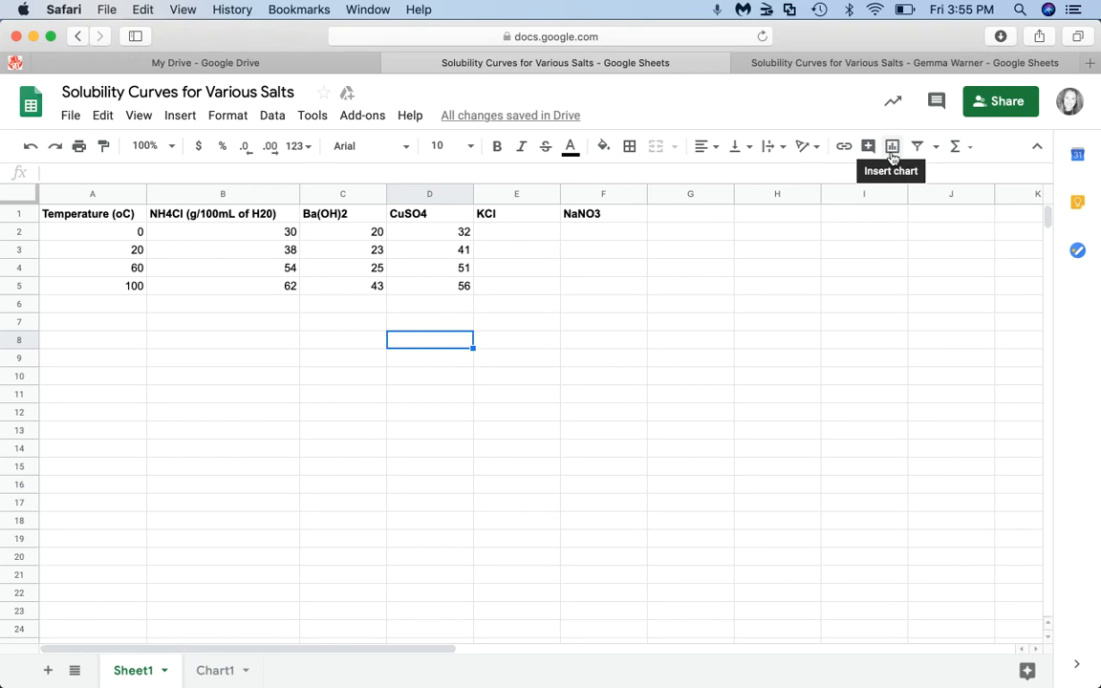
- Remove the empty chart that was inserted without any data selected
click(187, 120)
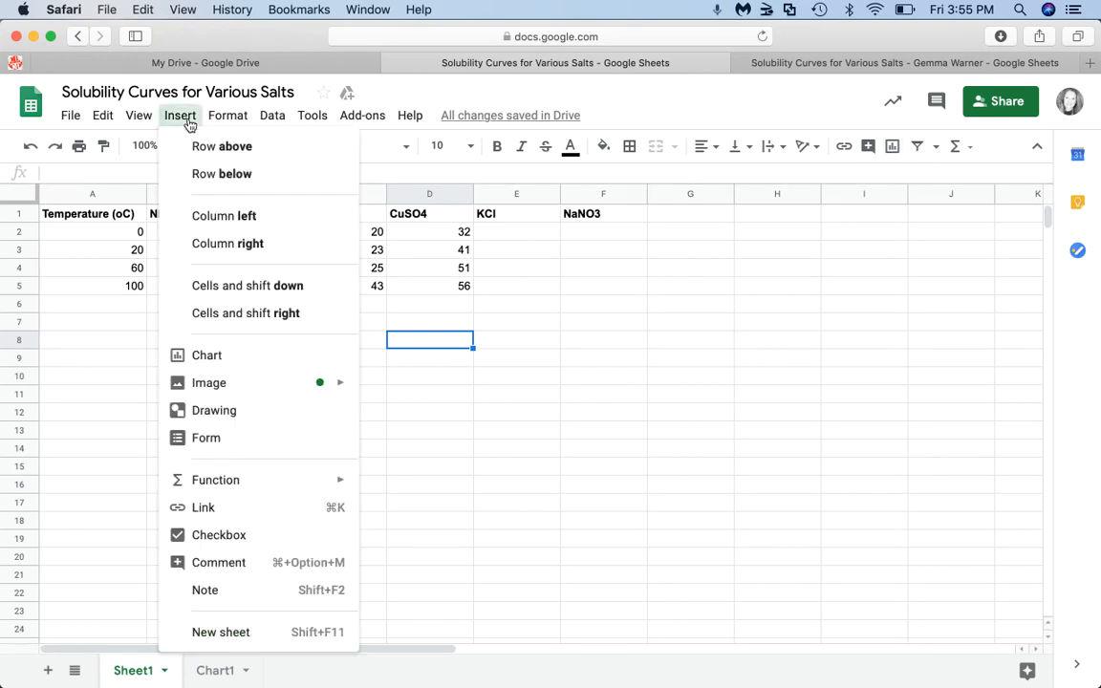
click(206, 354)
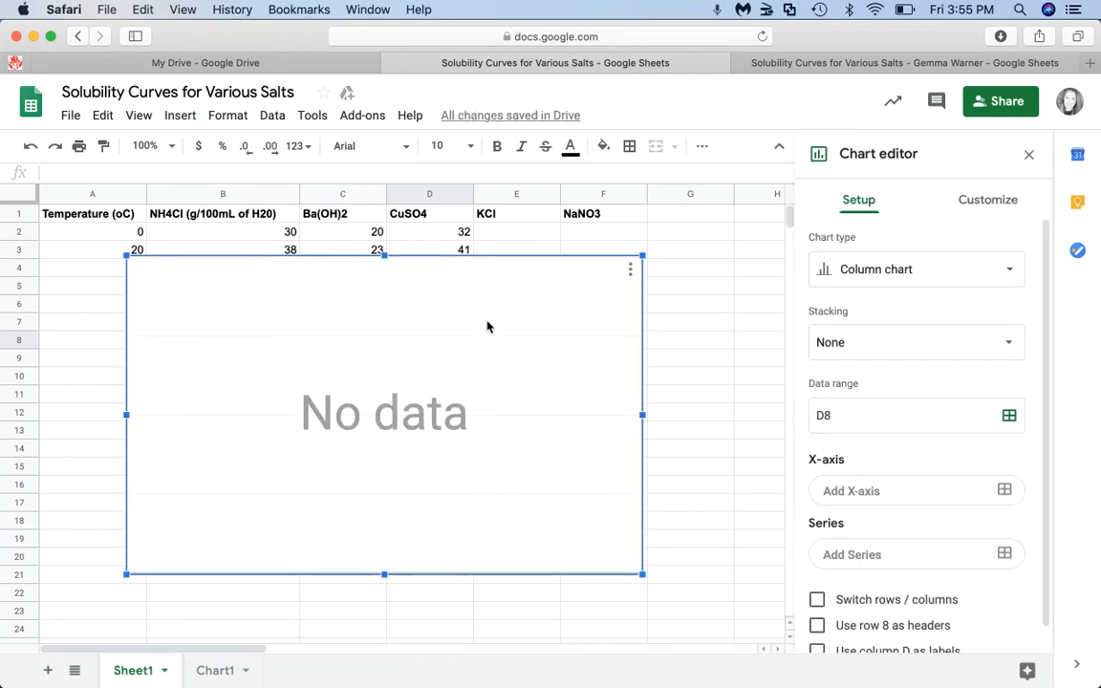
key(Delete)
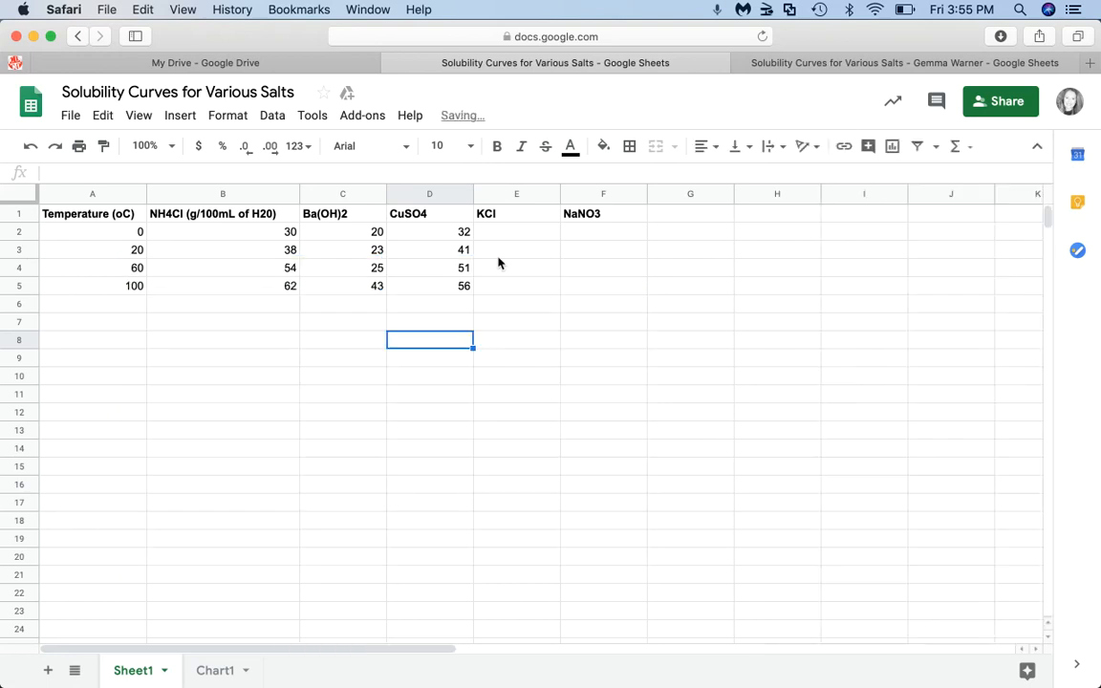
- Insert a chart built from the selected table A1:F5
click(98, 216)
drag(177, 234, 571, 299)
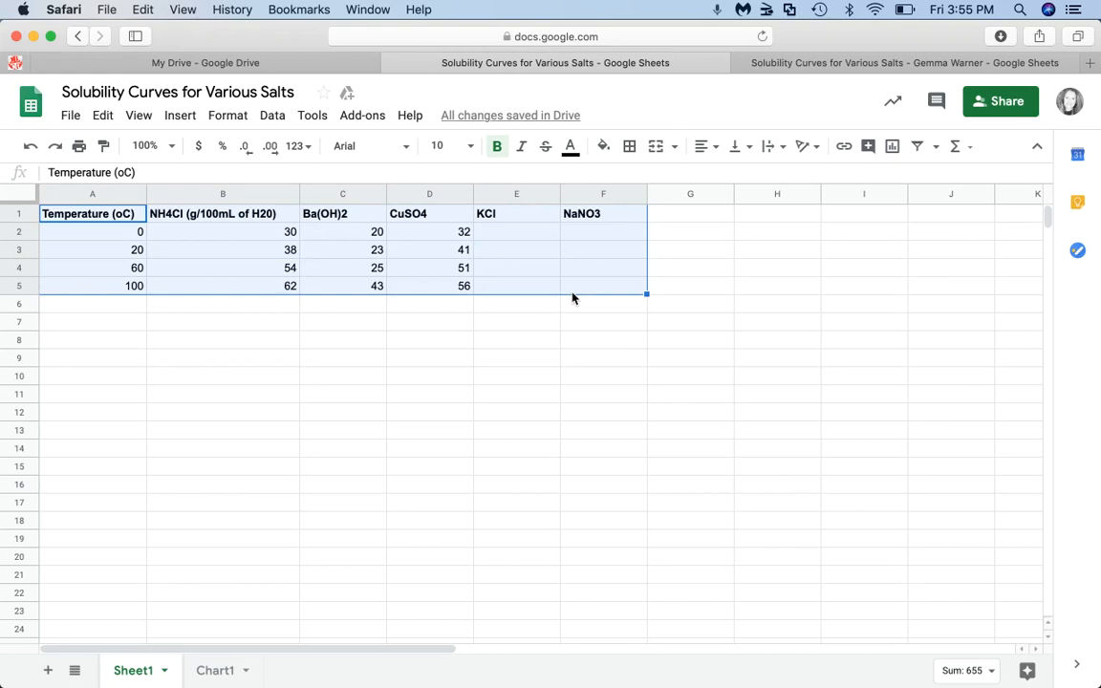
click(181, 118)
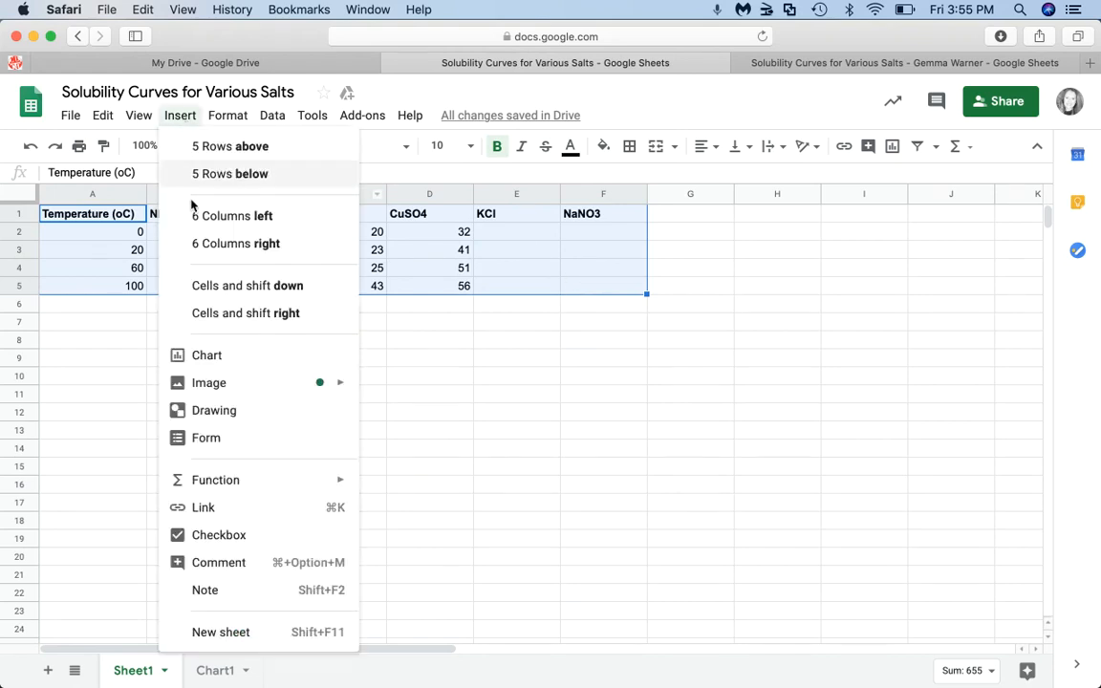
click(207, 359)
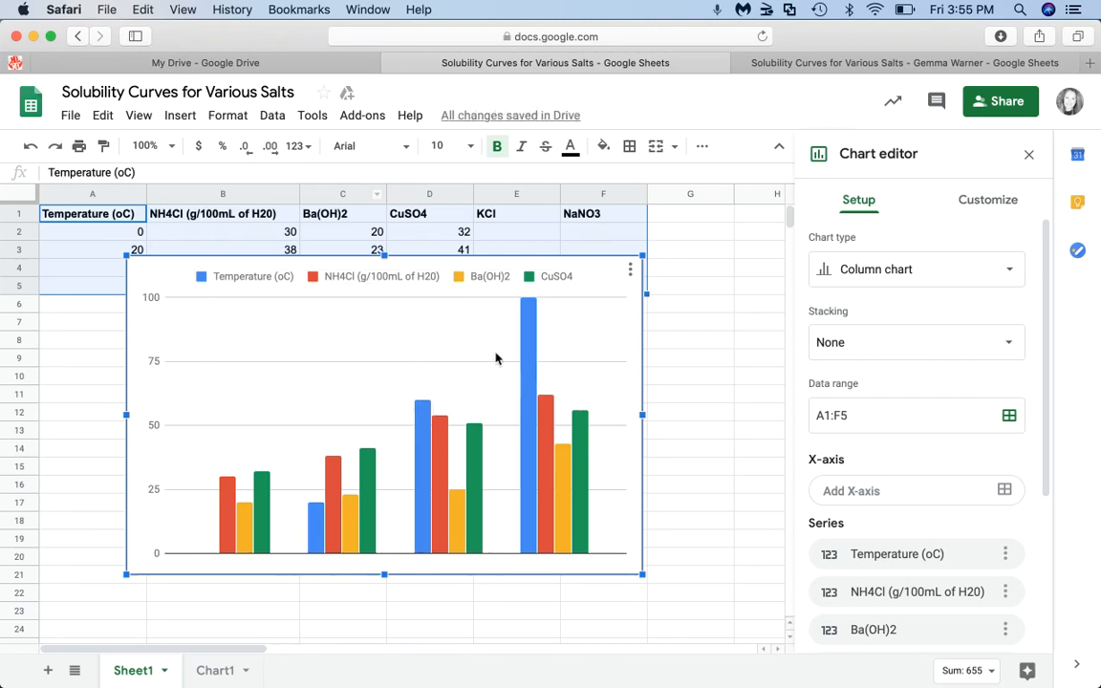
click(1010, 273)
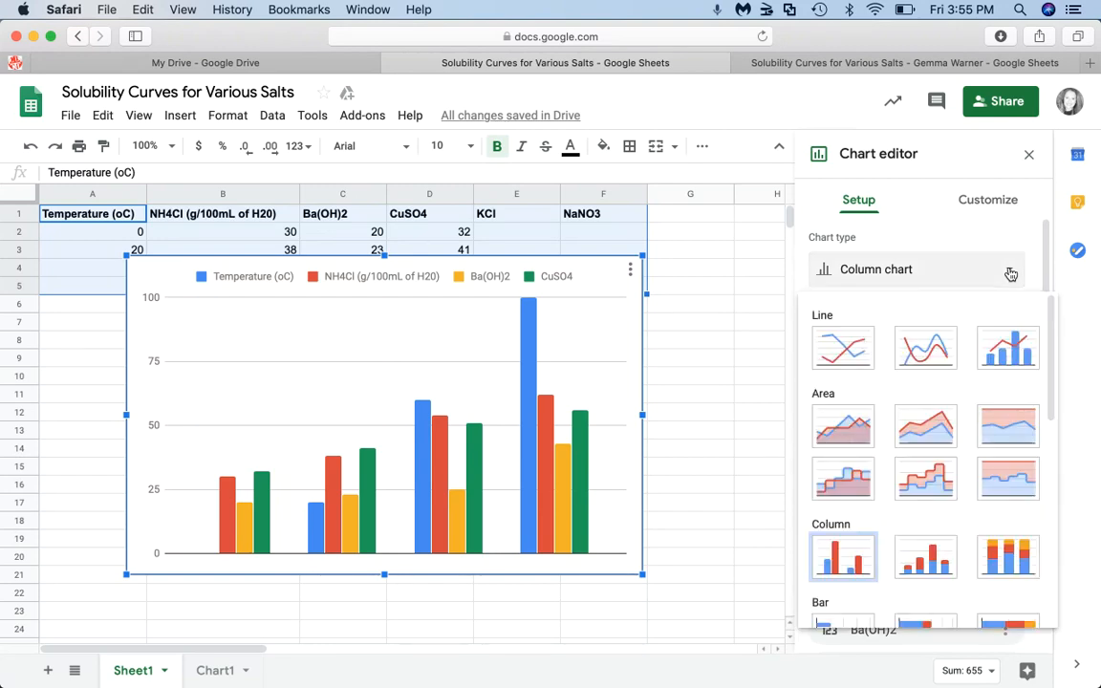
click(845, 352)
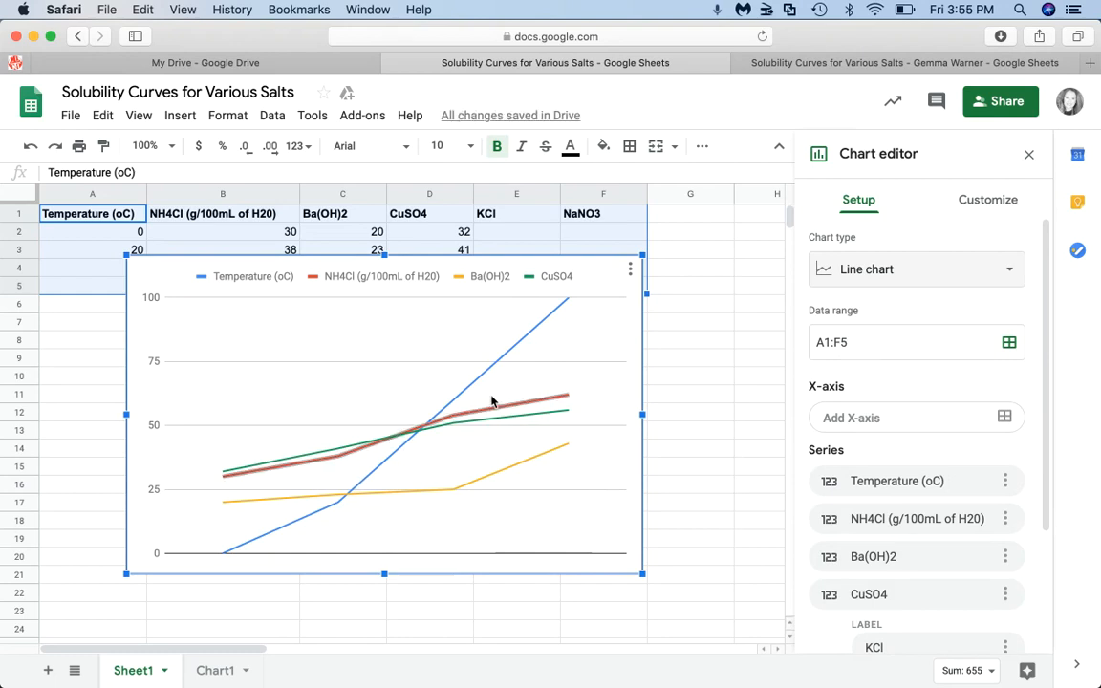
click(933, 277)
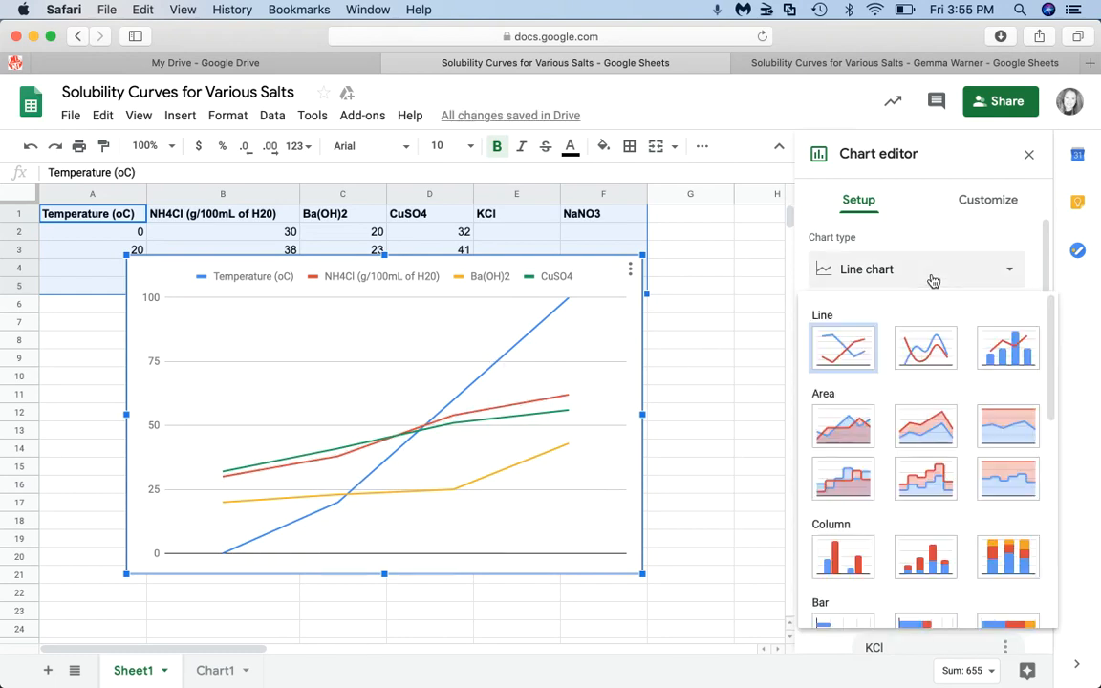
click(933, 348)
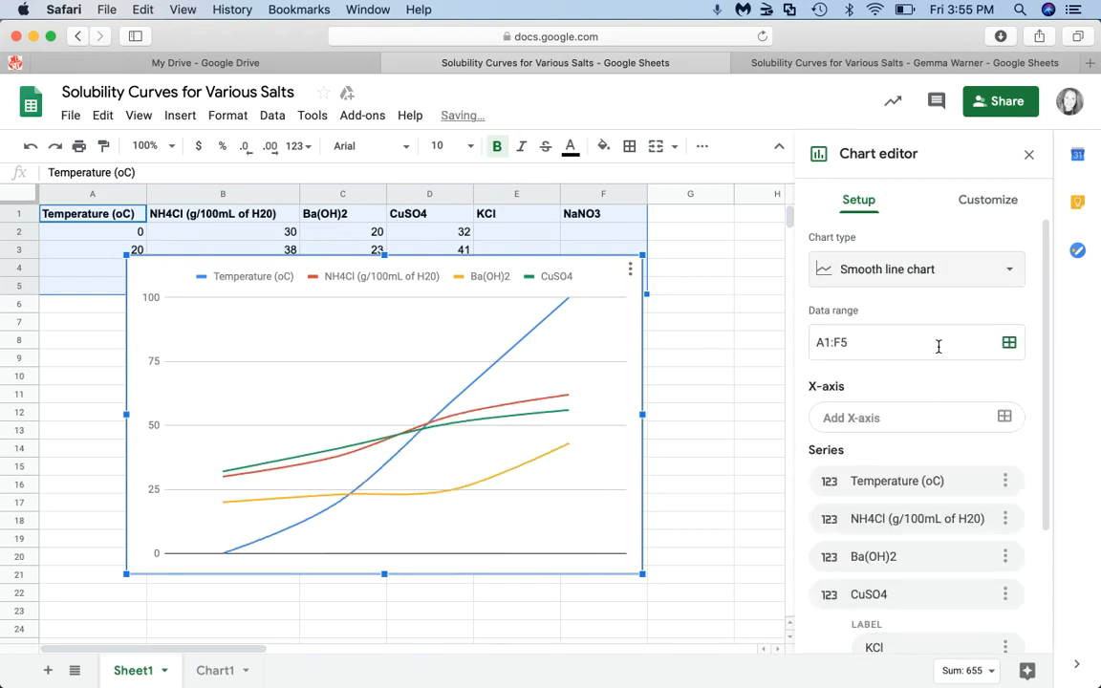
click(1002, 274)
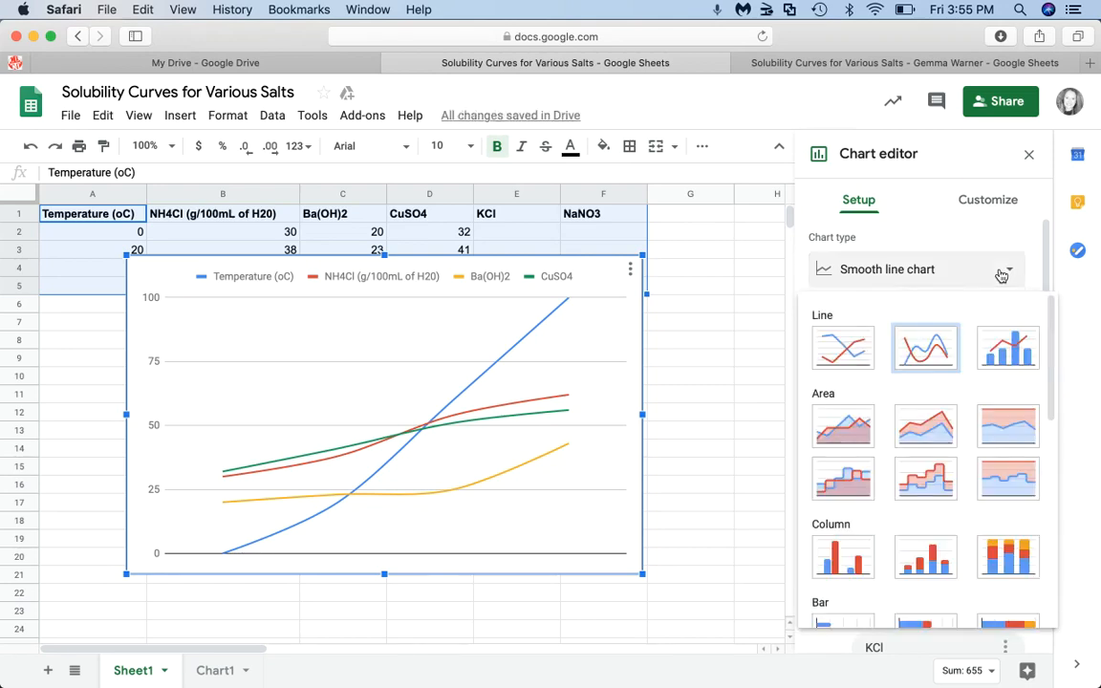
click(843, 348)
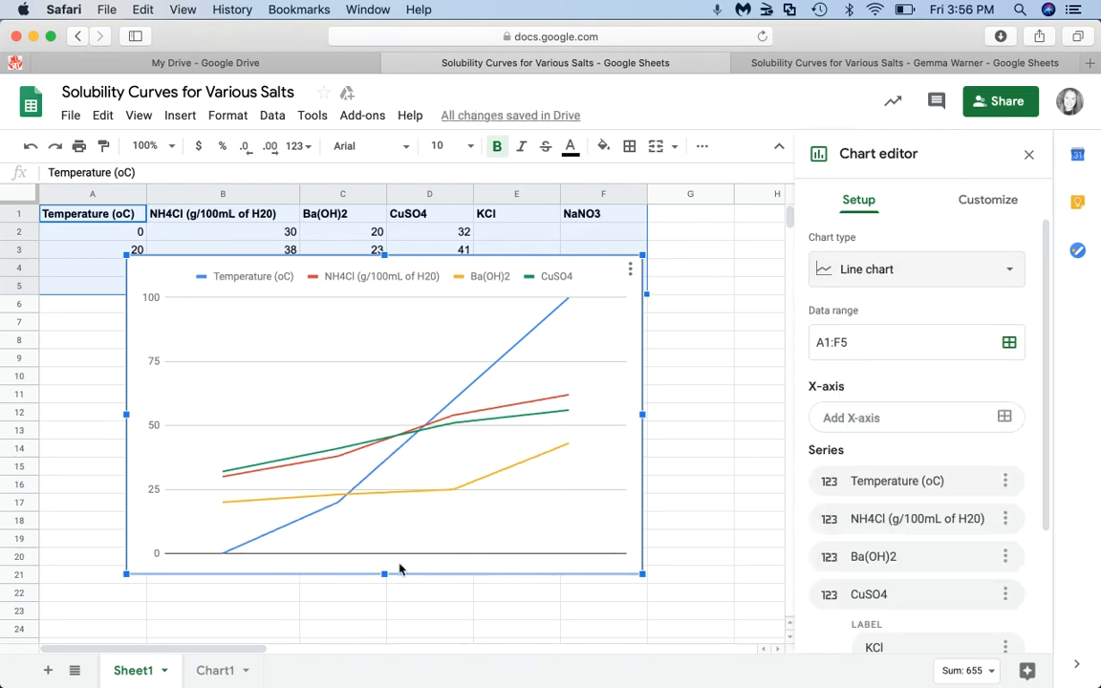
scroll(870, 559, down, 3)
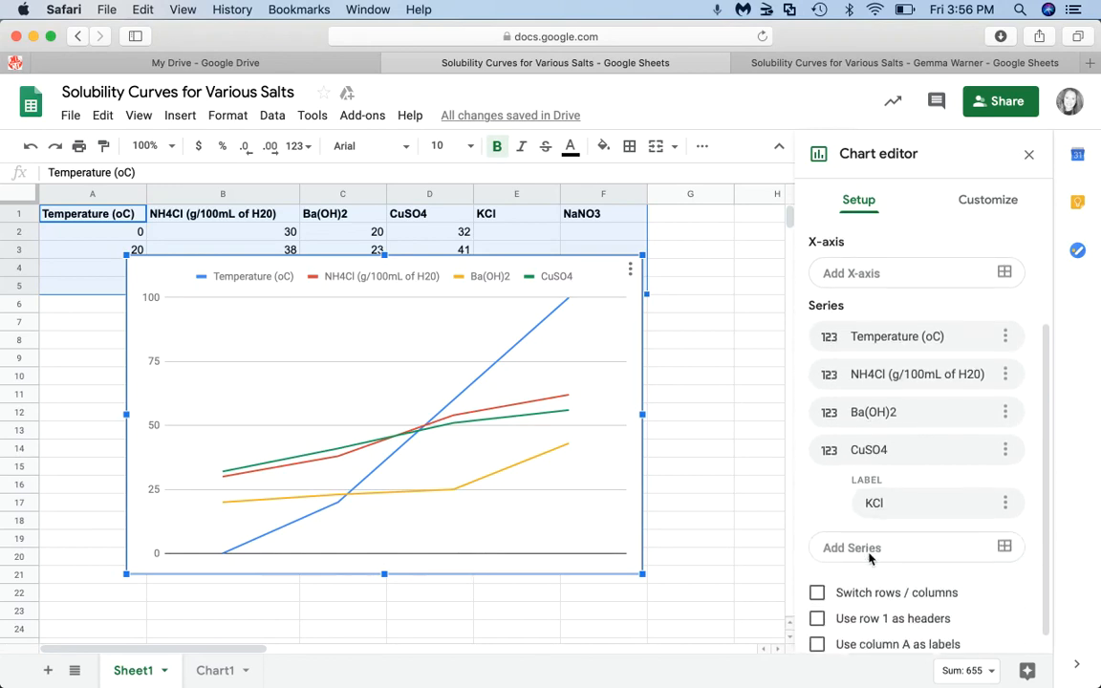
scroll(870, 559, down, 1)
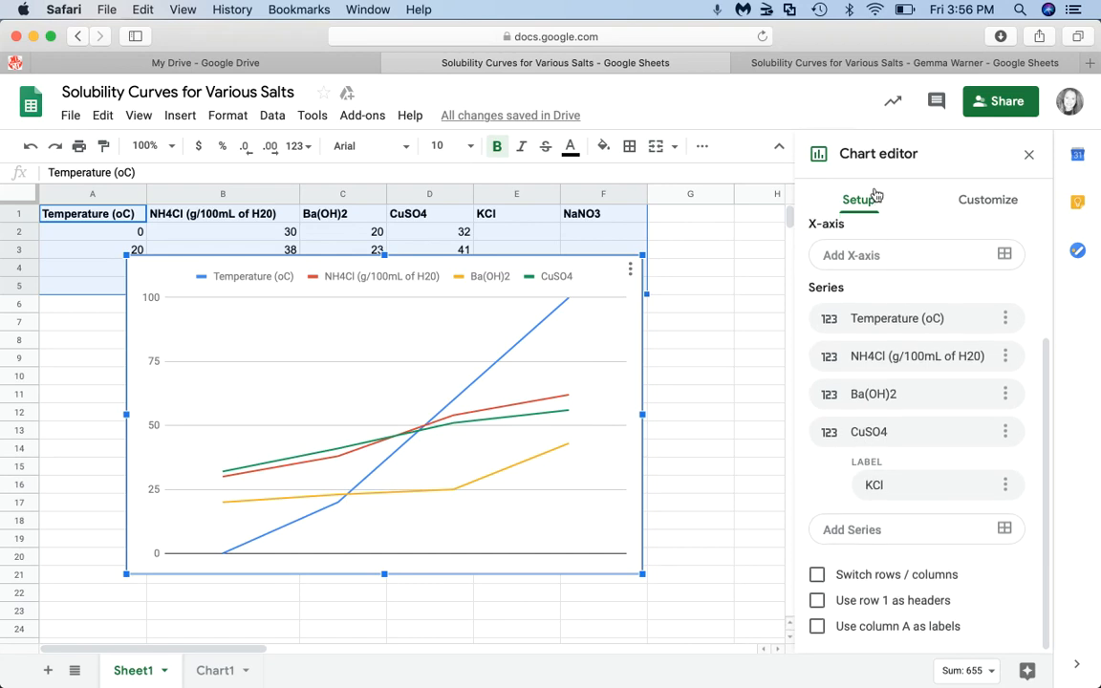
- Enable 'Use row 1 as headers' and 'Use column A as labels' in the chart setup
click(817, 601)
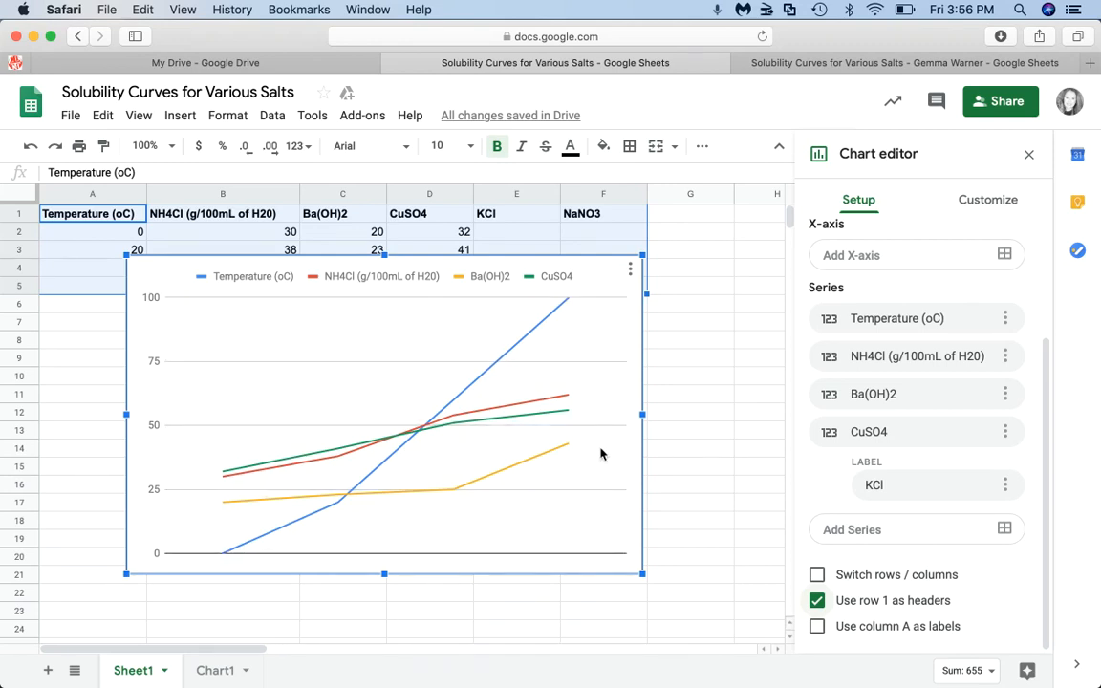
click(816, 628)
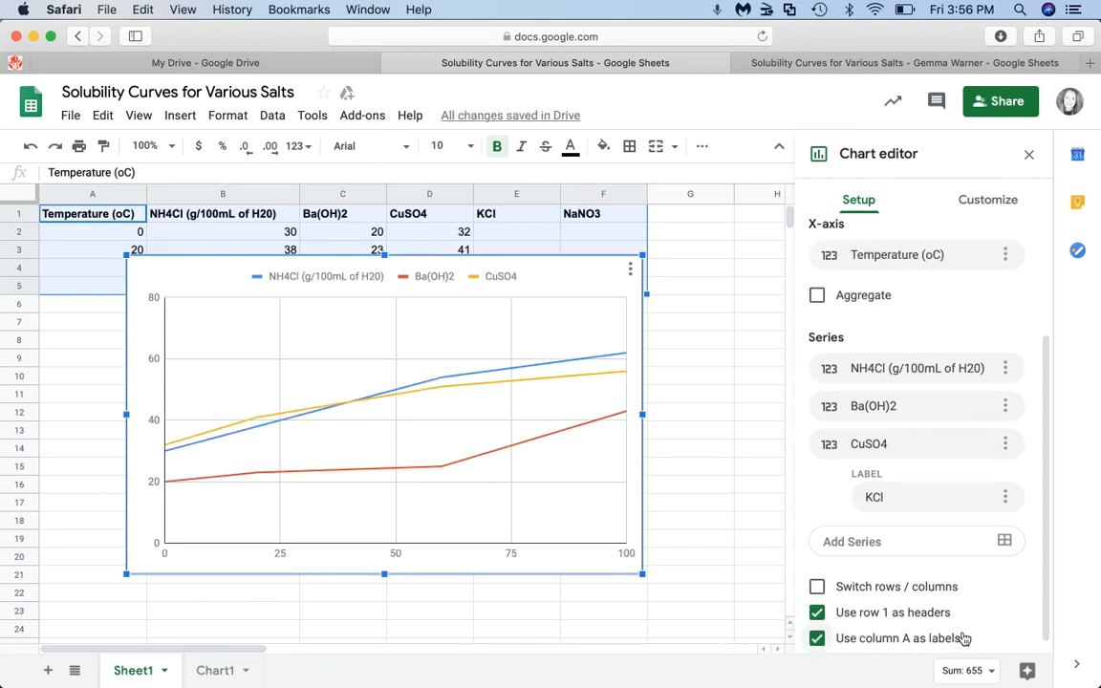
scroll(955, 636, down, 1)
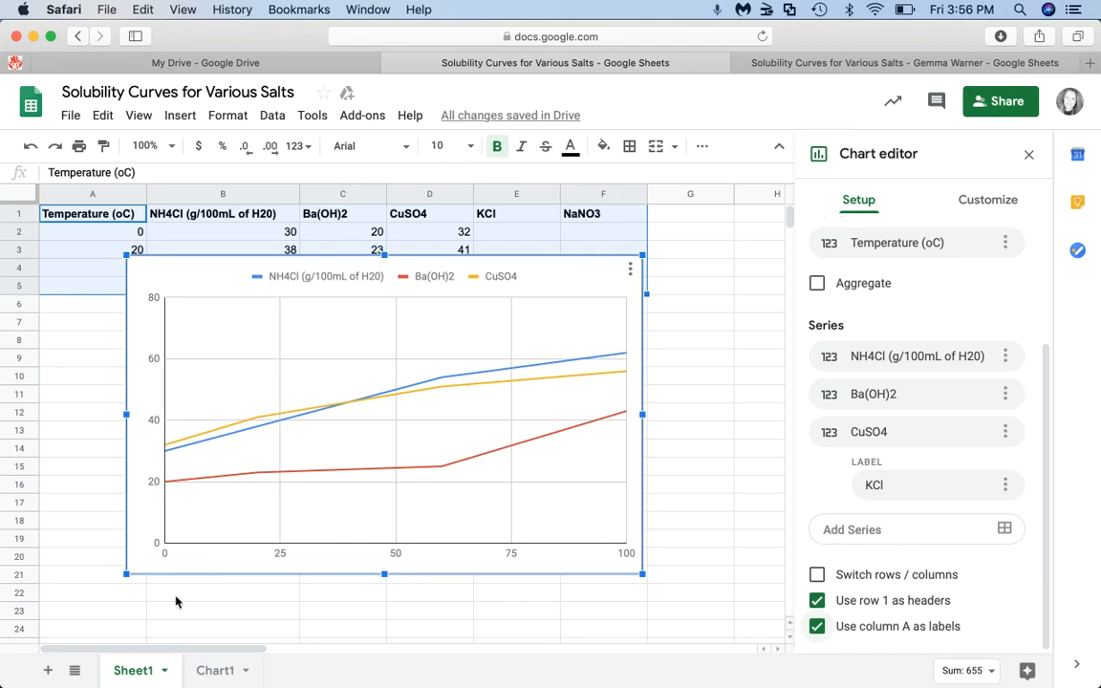
- Set the chart title to 'Solubility Curve for Various Salts'
click(999, 203)
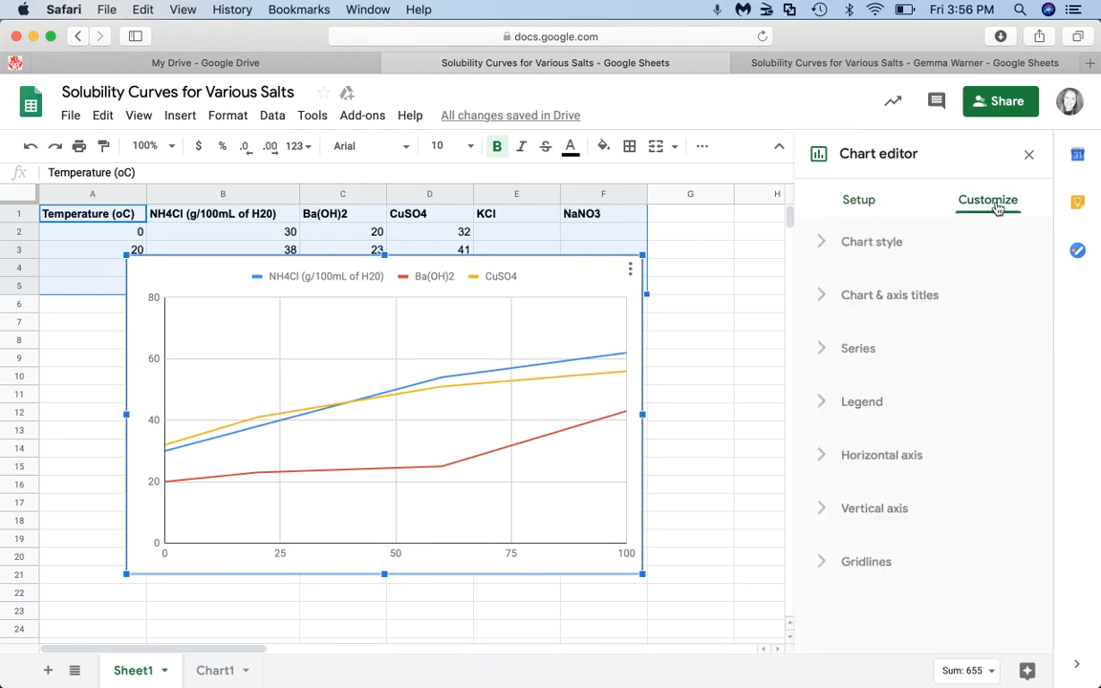
click(920, 299)
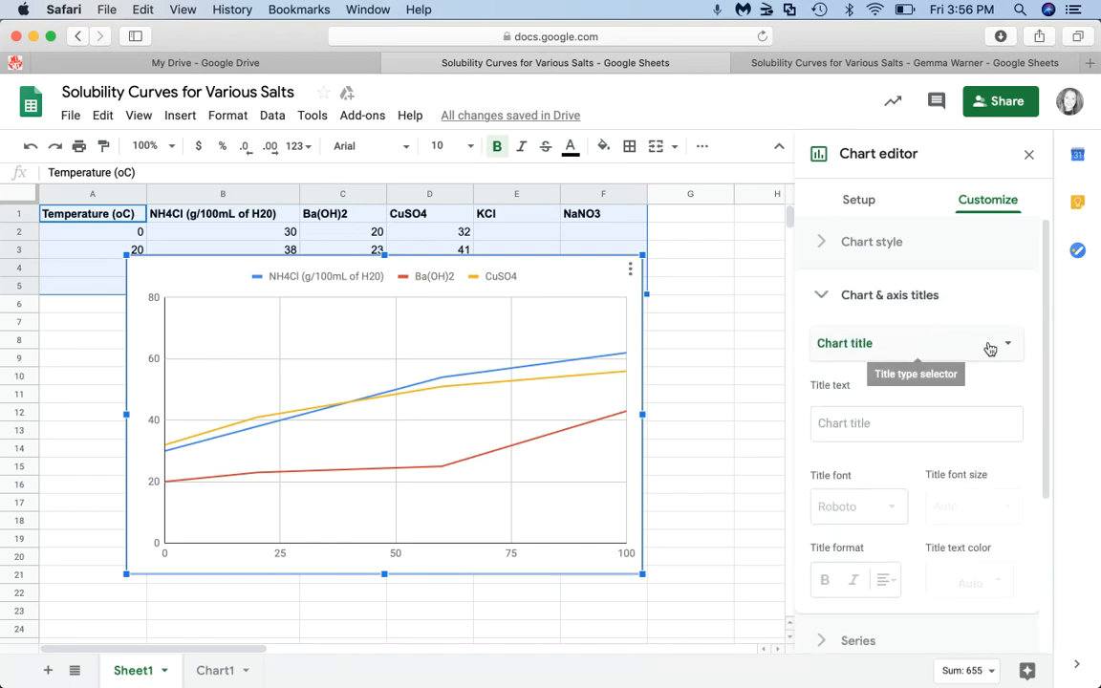
click(872, 423)
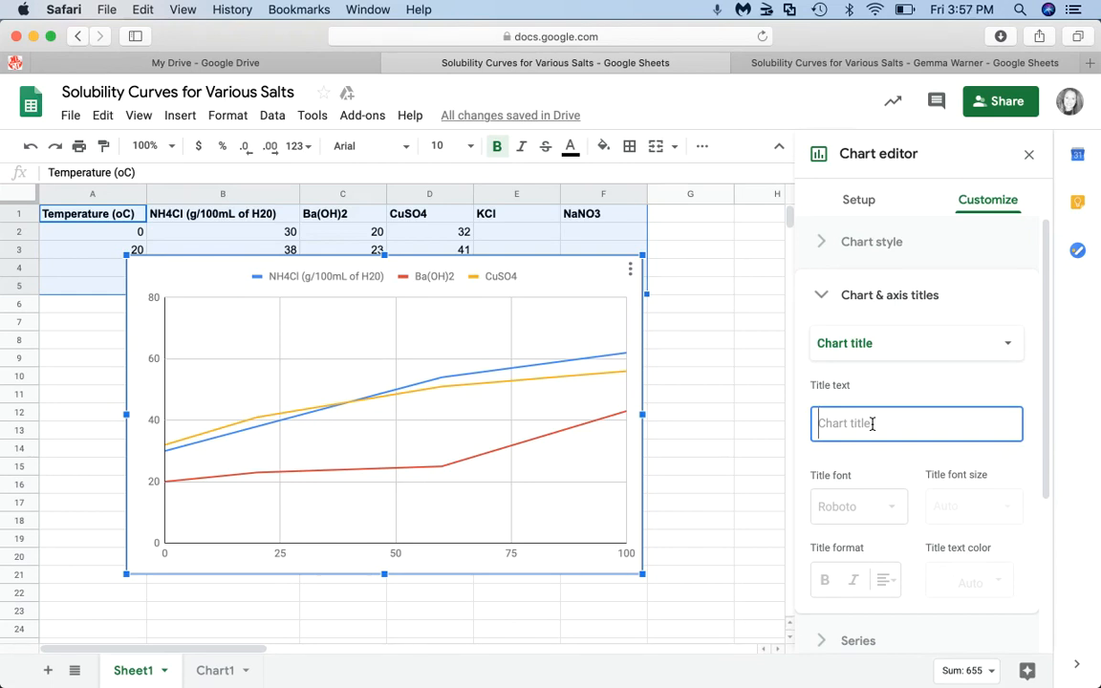
text(So)
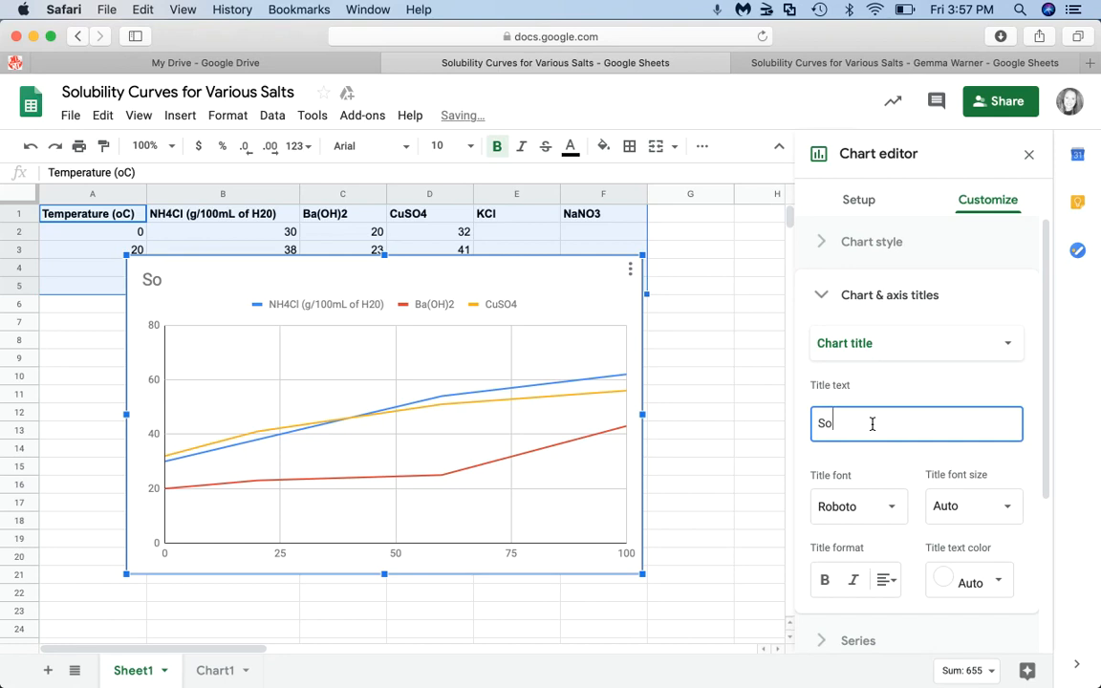
text(lub)
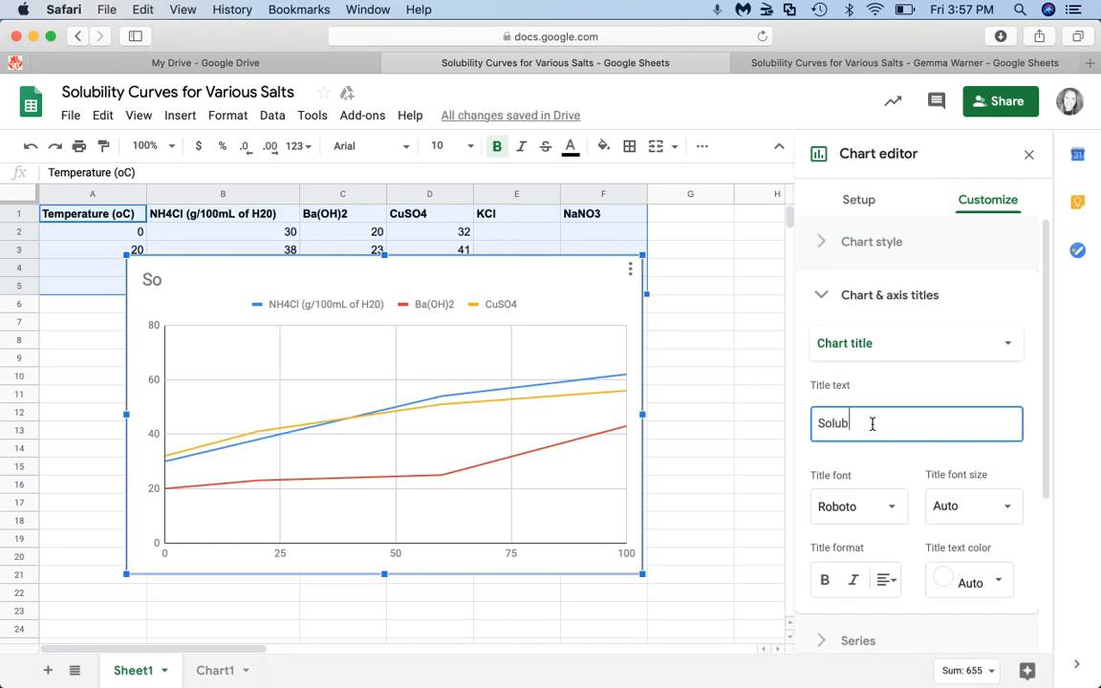
text(ilki)
key(BackSpace)
key(BackSpace)
key(BackSpace)
text(ity Curve for Various Salts)
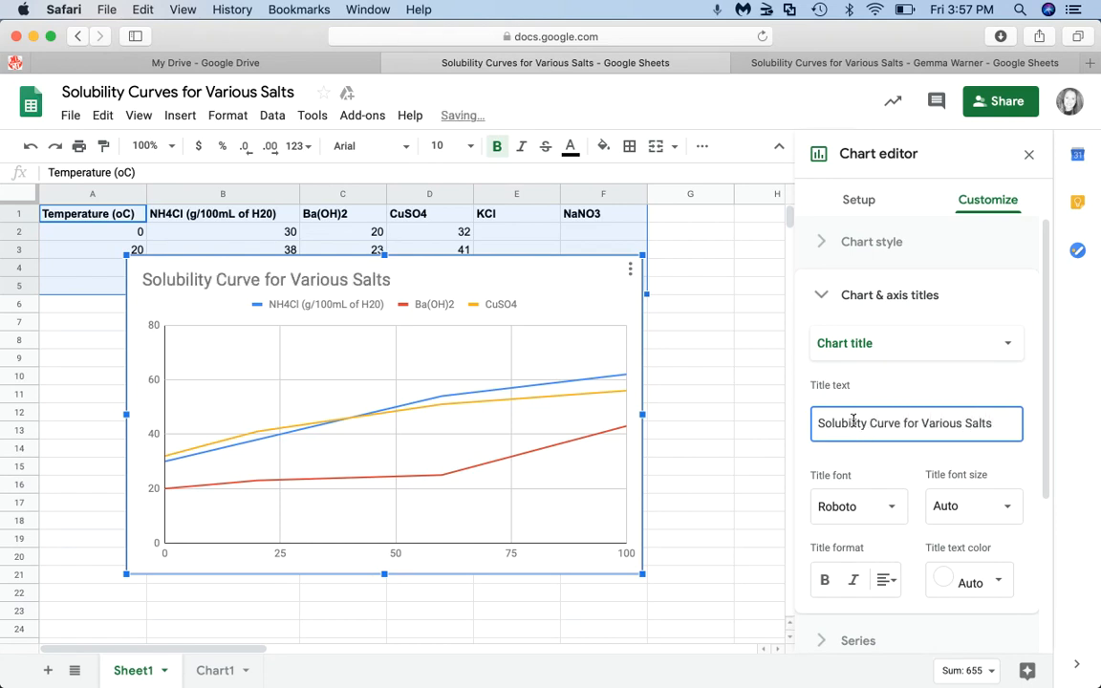
- Set the horizontal axis title to 'Temperature (oC)'
click(1003, 347)
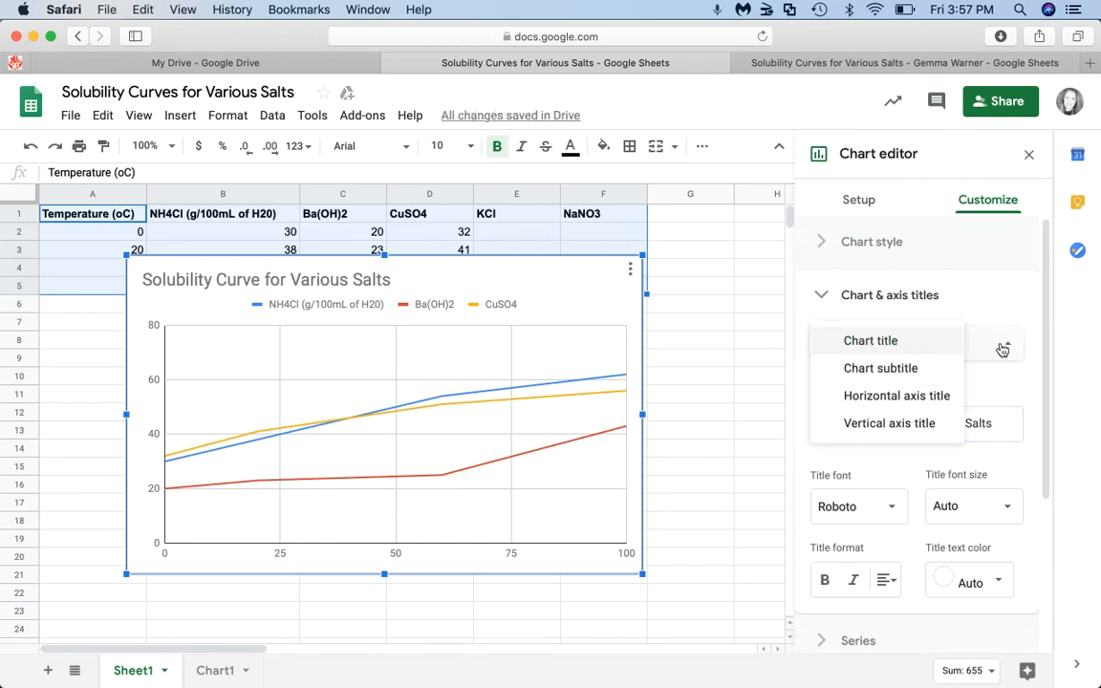
click(926, 402)
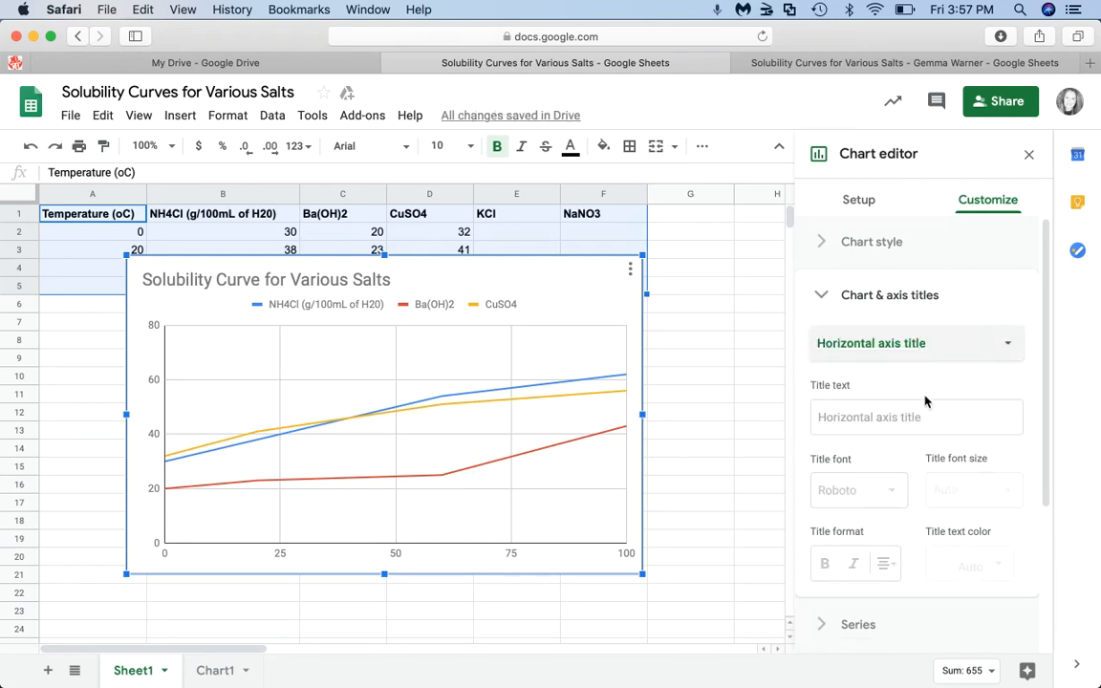
click(905, 414)
text(Te)
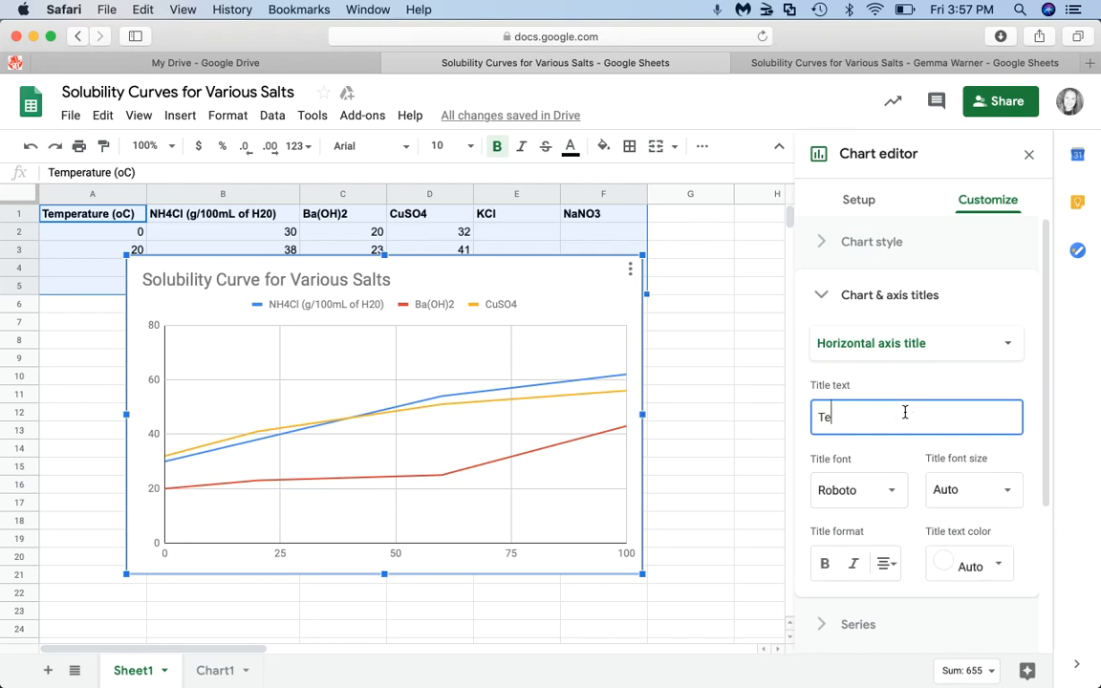
text(mperature)
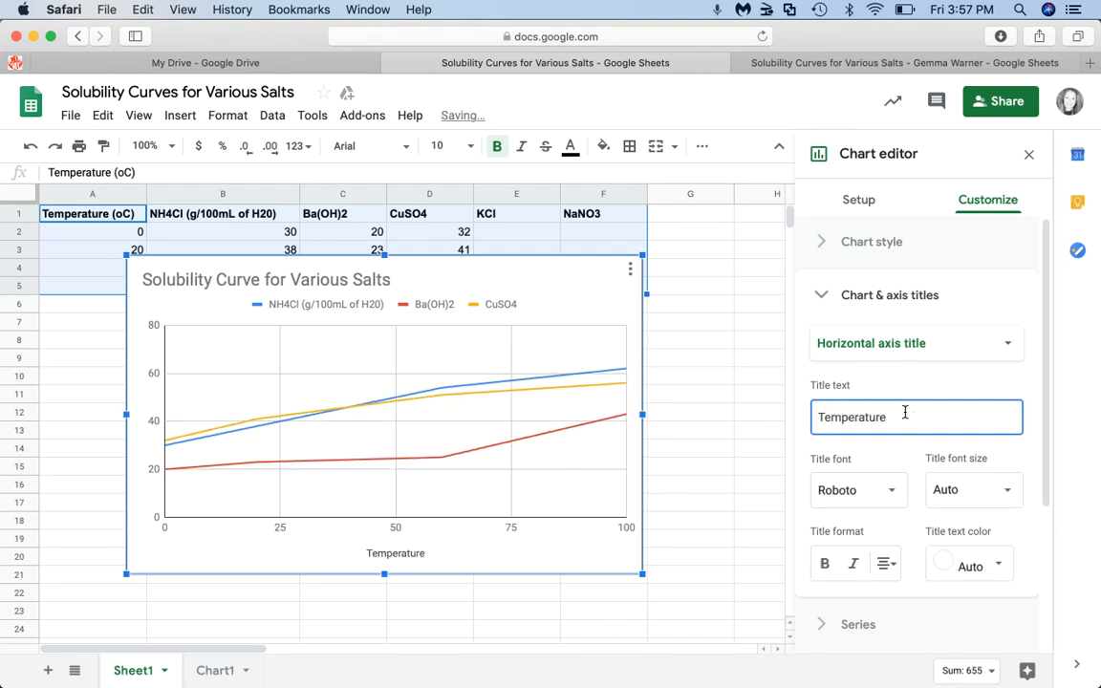
text( (oc)
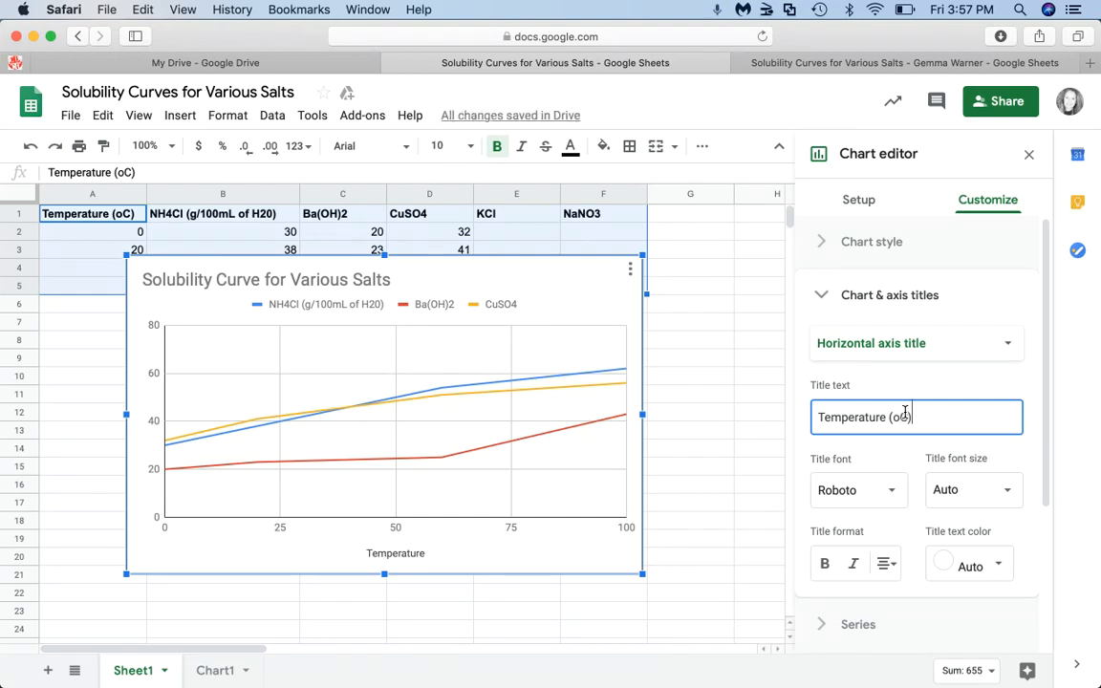
text())
- Set the vertical axis title to 'Amount of solute in grams/100mL of water'
click(1004, 346)
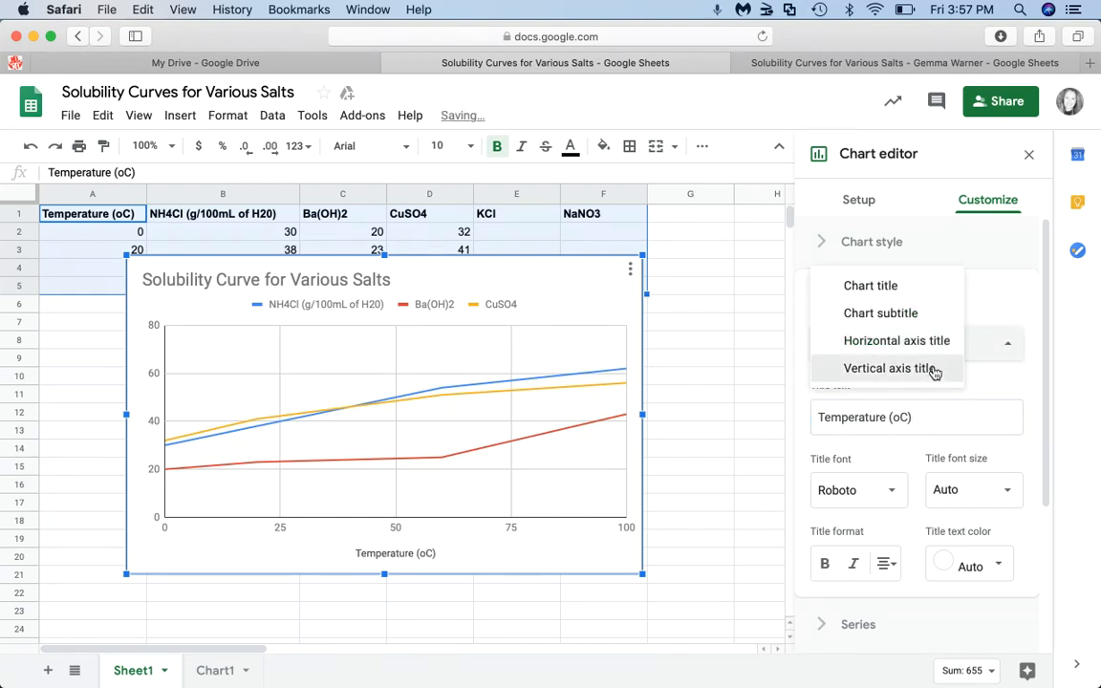
click(933, 372)
click(858, 419)
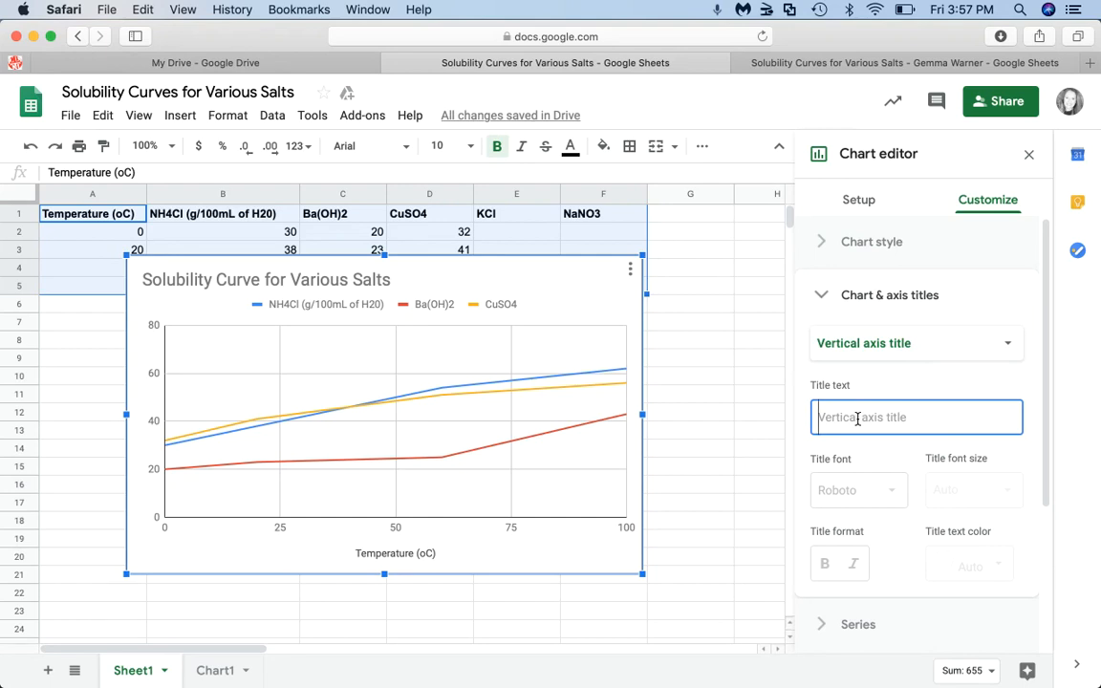
text(Amount)
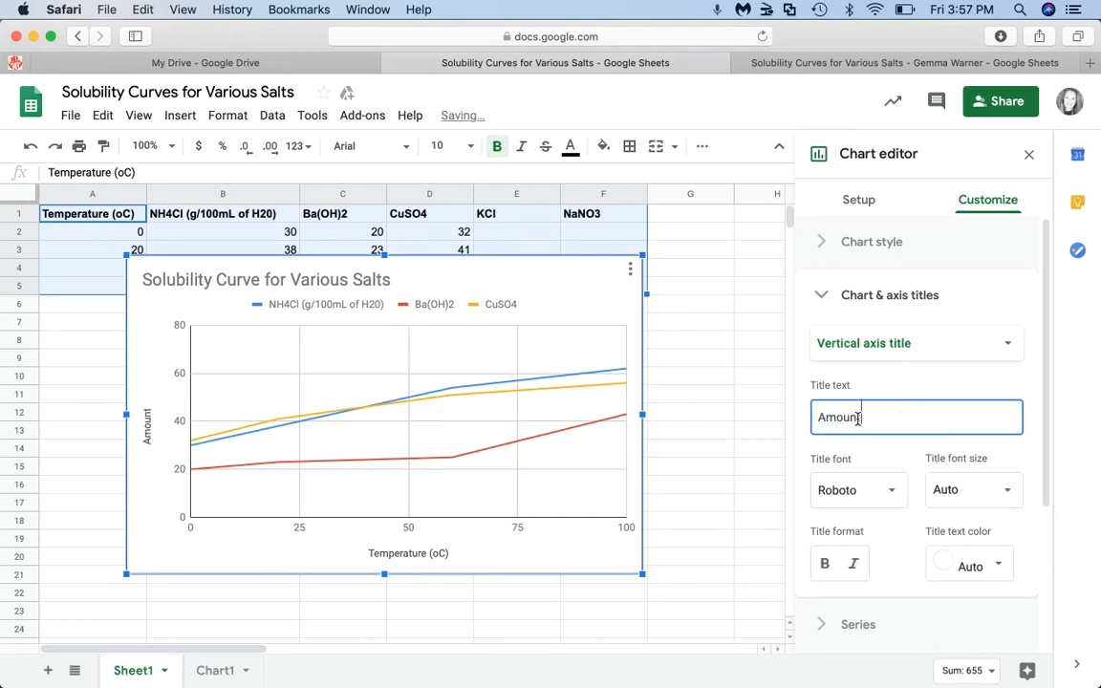
text(tof s)
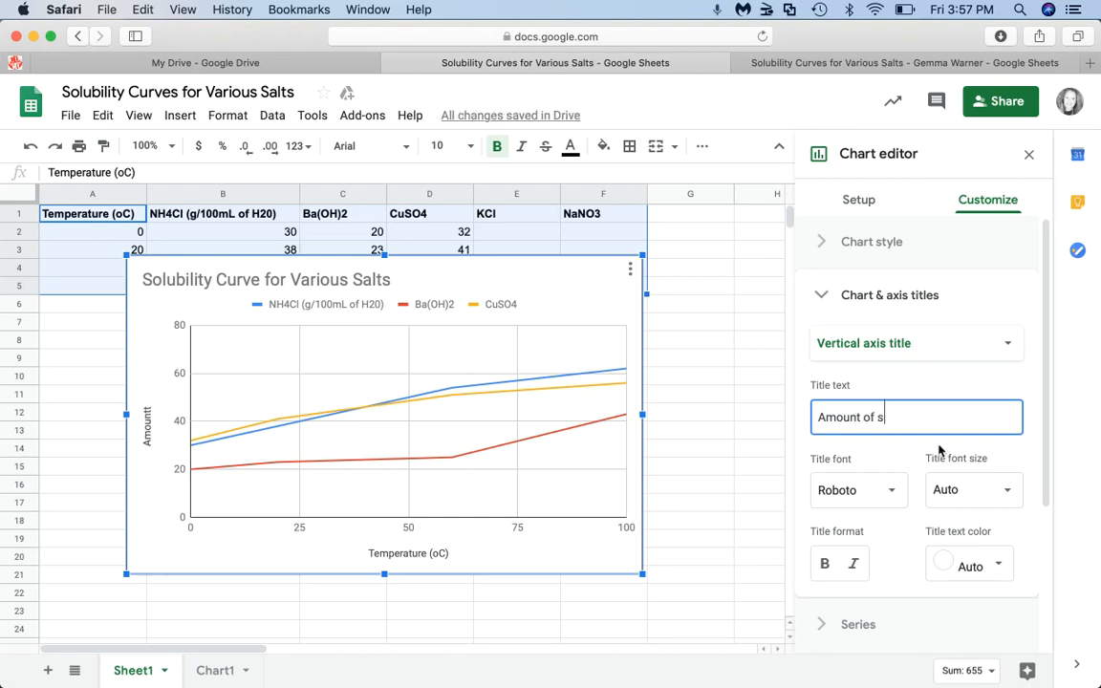
text(olute in grams)
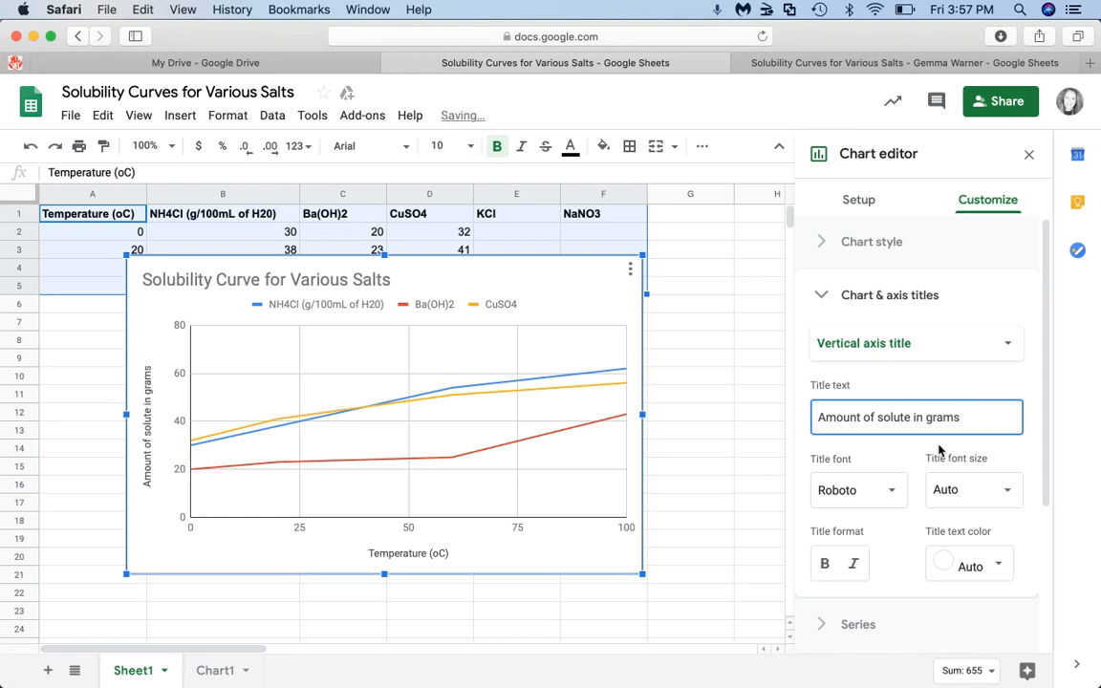
text(/100)
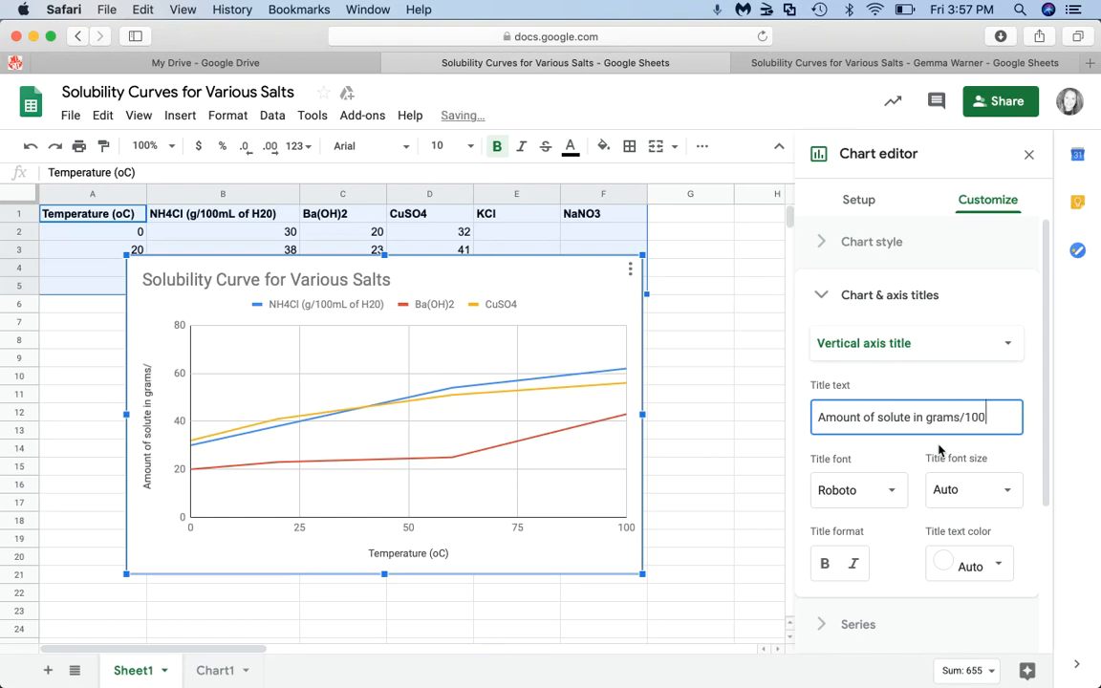
text(mL of)
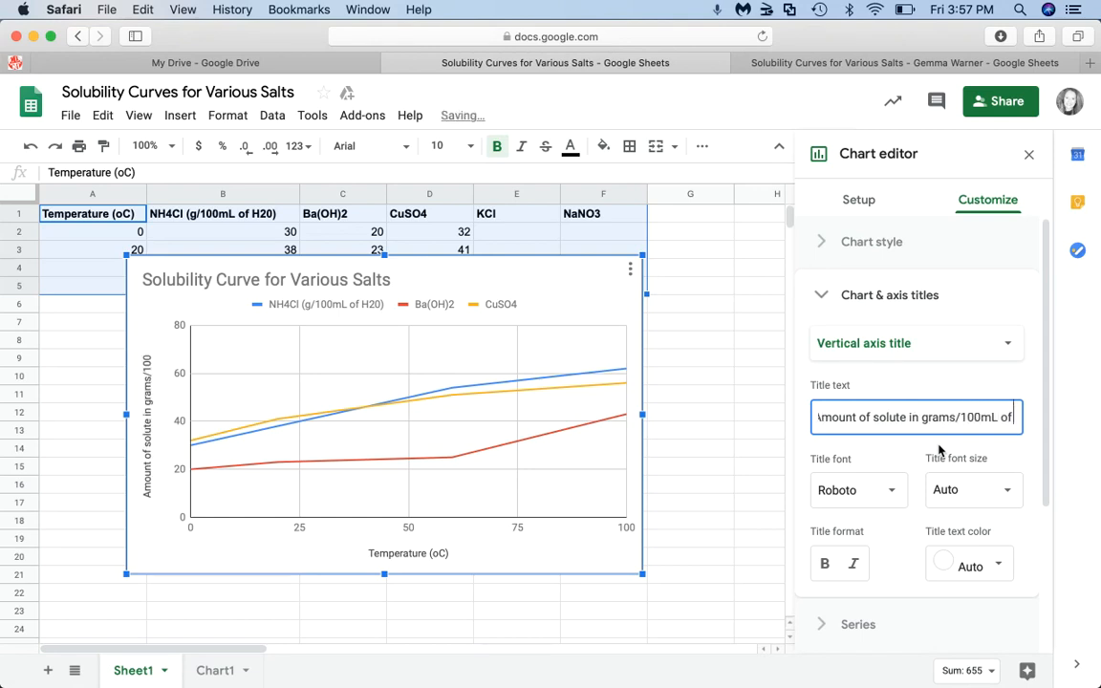
text( water)
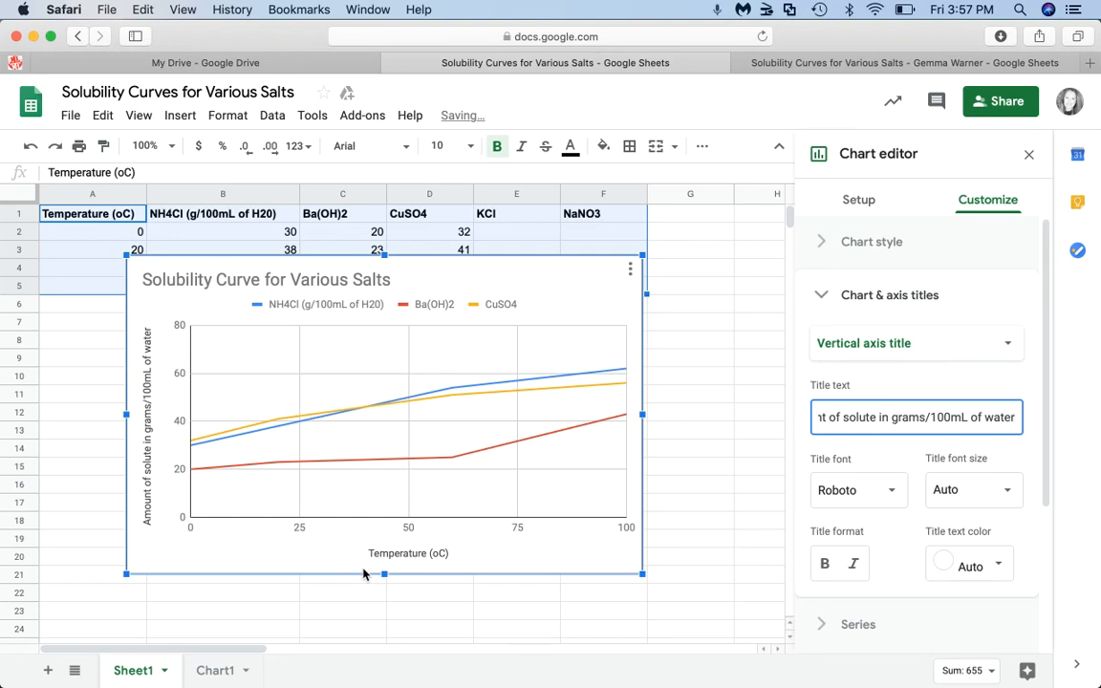
scroll(928, 459, down, 3)
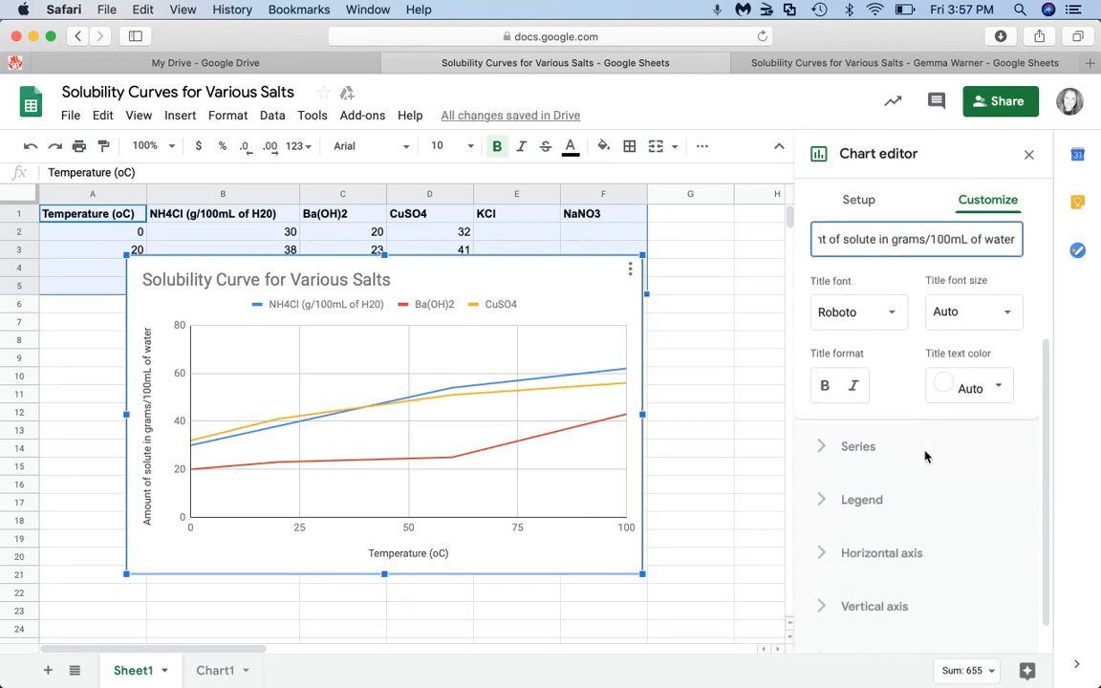
scroll(925, 457, down, 1)
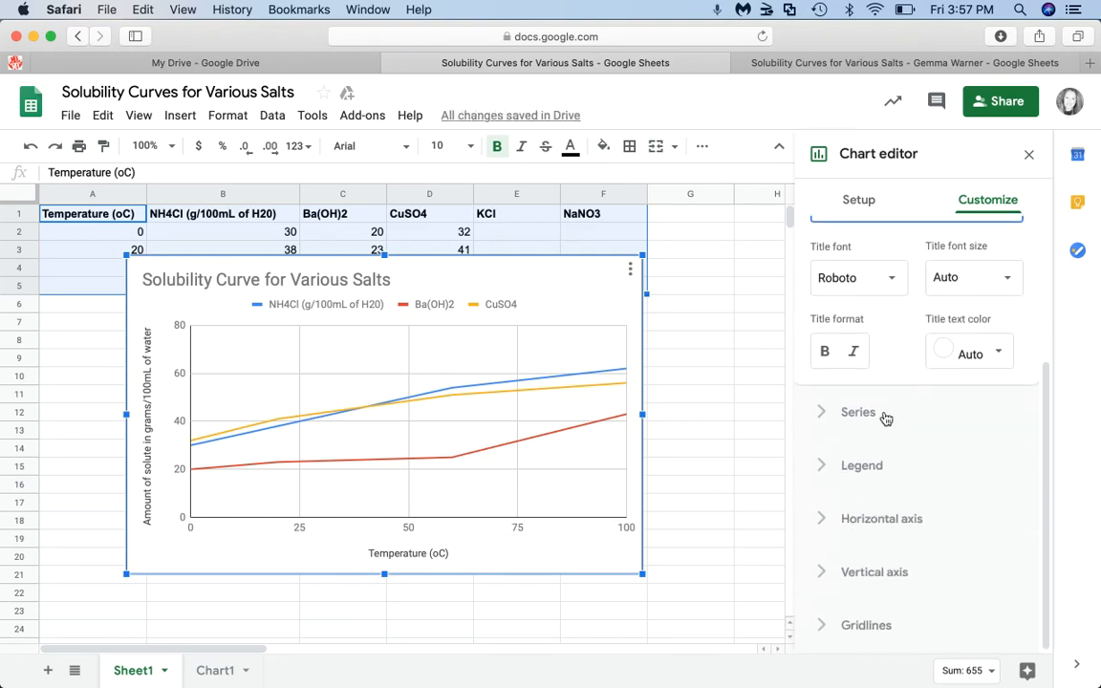
- Give the chart series 10px circle point markers
click(860, 413)
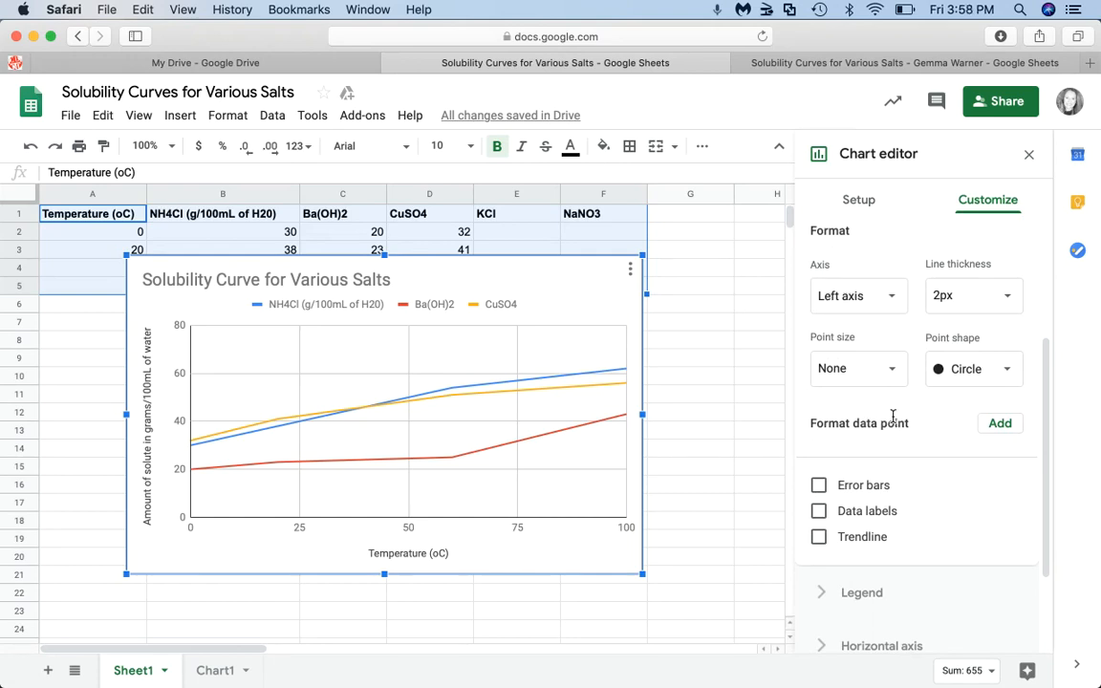
scroll(894, 416, down, 2)
scroll(894, 417, up, 1)
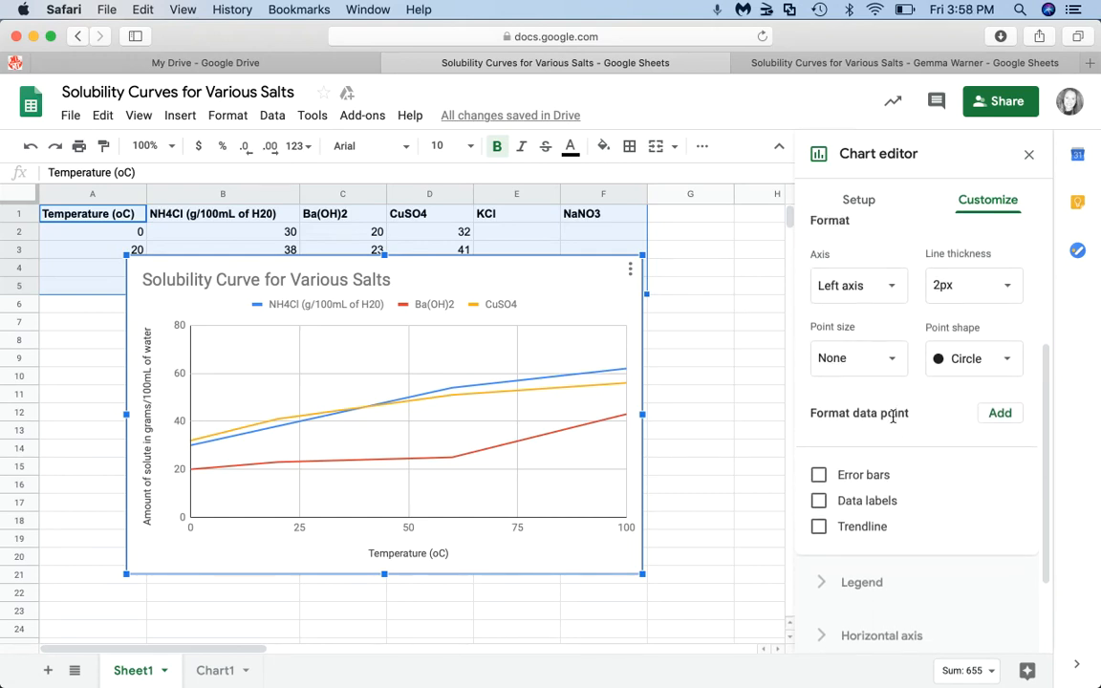
click(1004, 361)
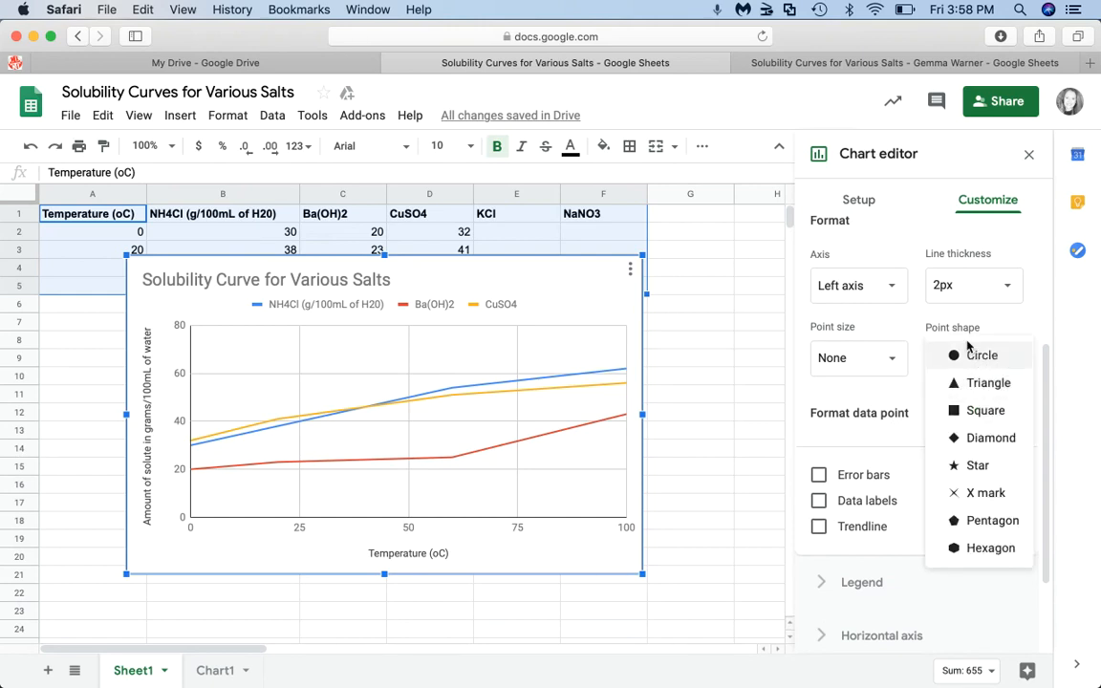
click(972, 358)
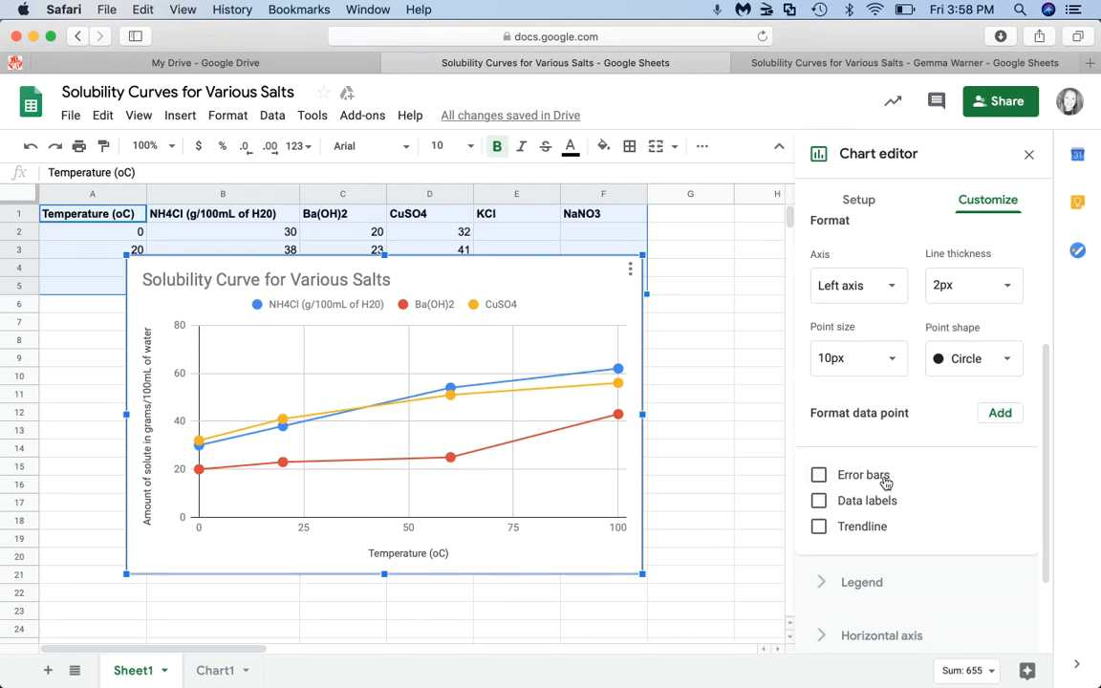
scroll(886, 483, down, 3)
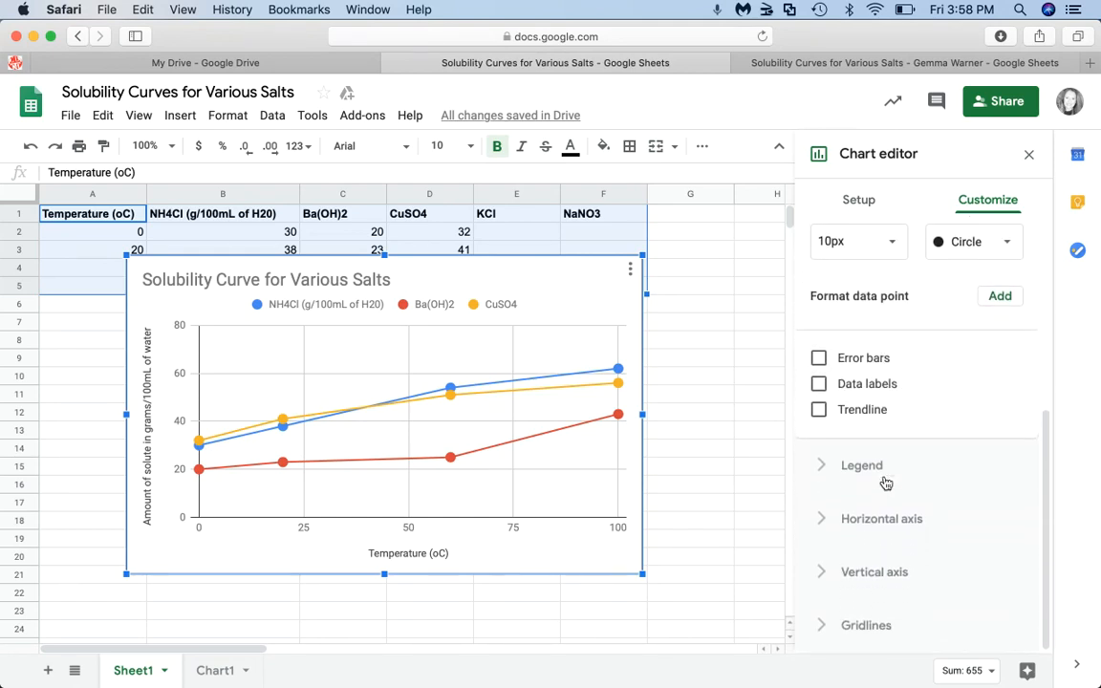
- Set the vertical axis major gridline count to 10
click(864, 625)
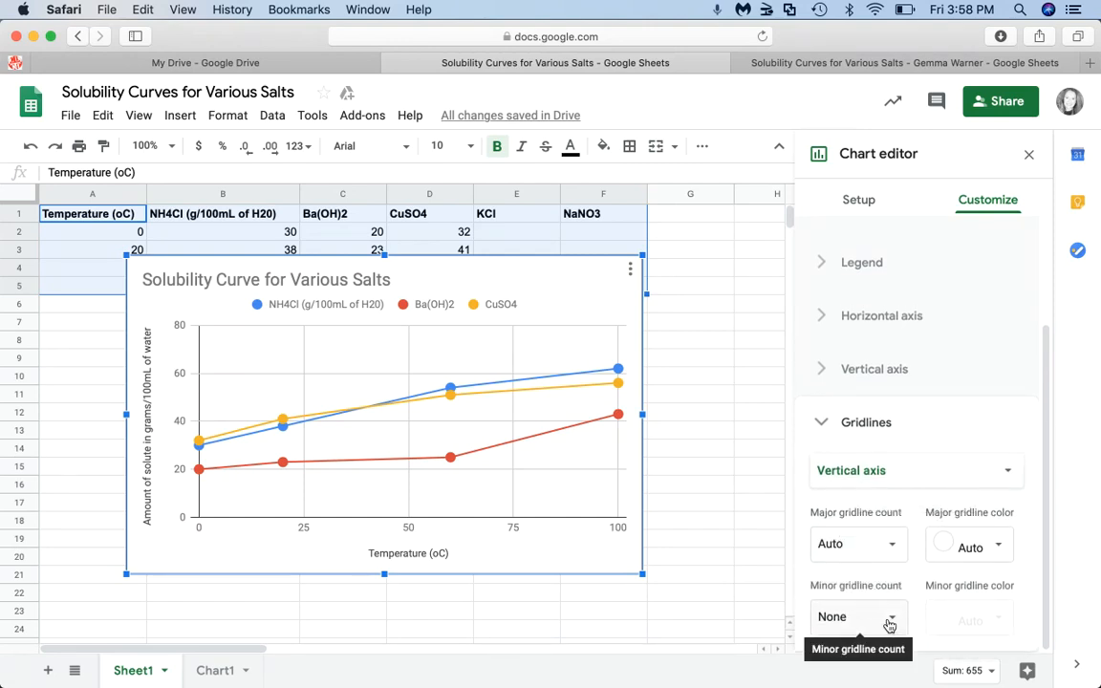
click(895, 548)
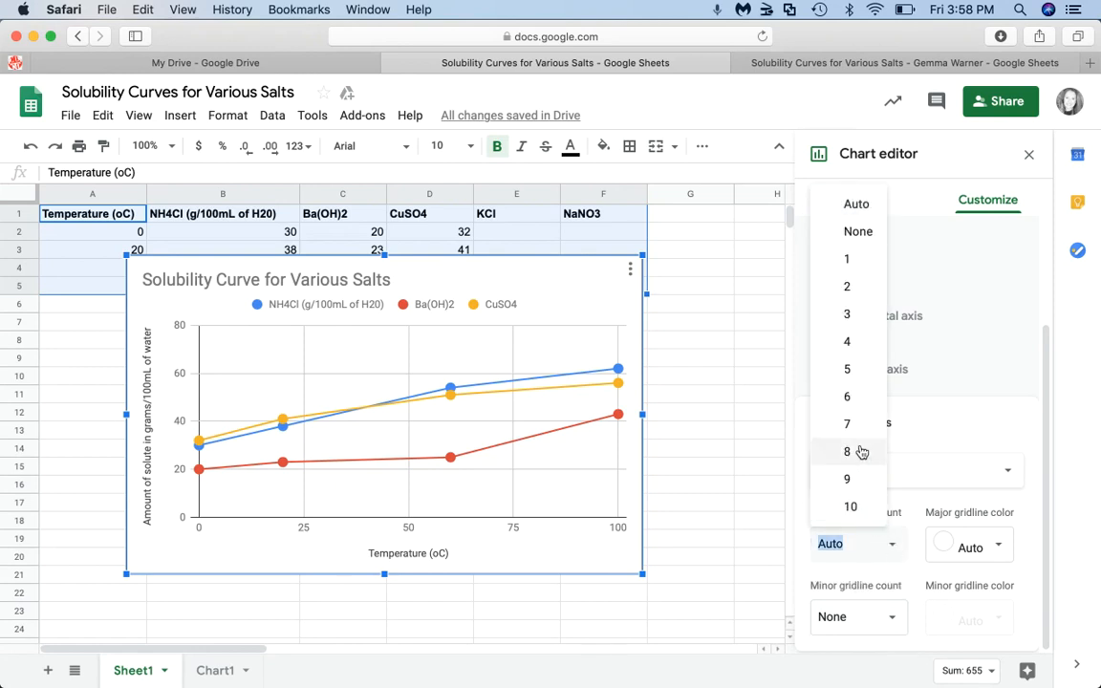
click(848, 370)
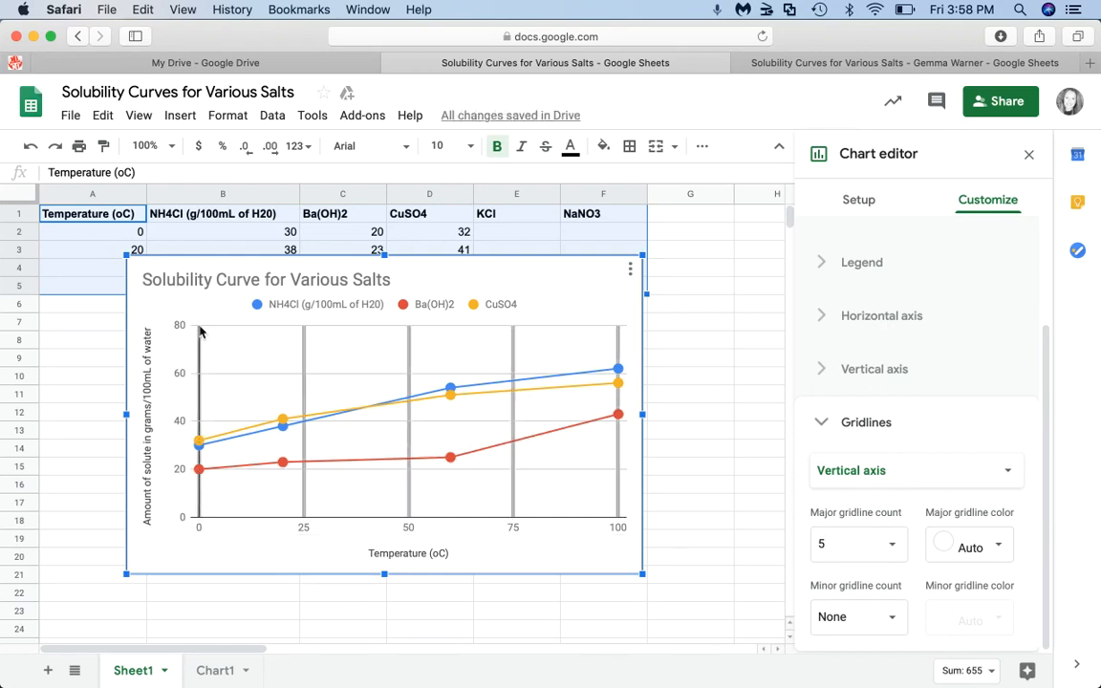
click(891, 544)
click(865, 510)
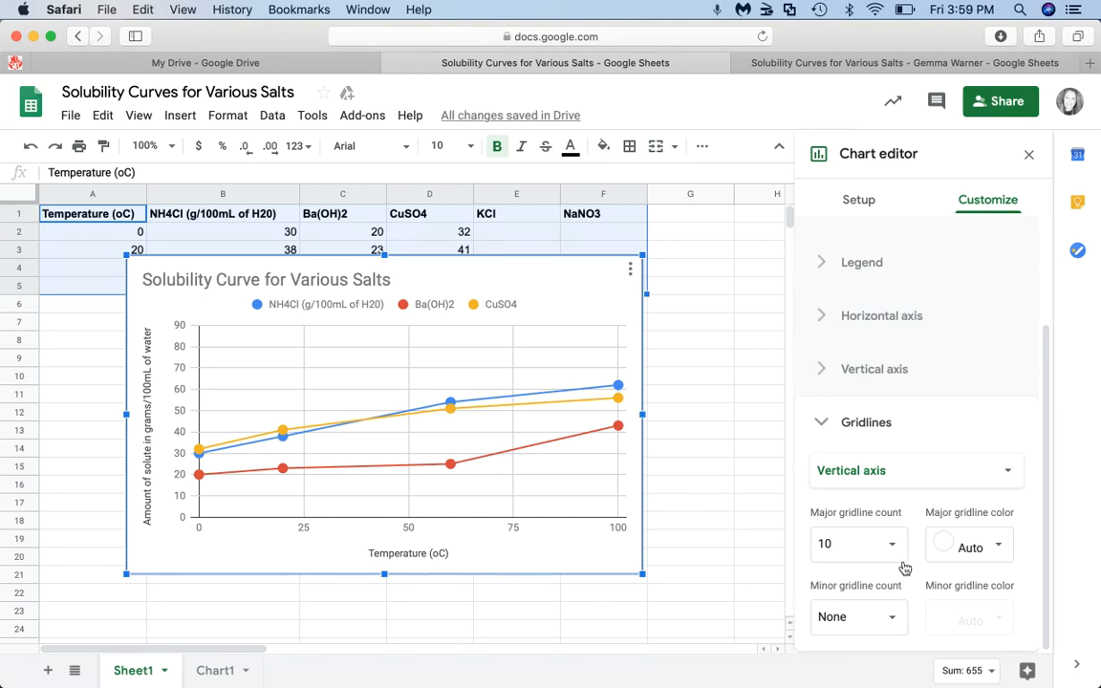
- Try several horizontal axis major gridline counts, then leave it on Auto
click(1000, 477)
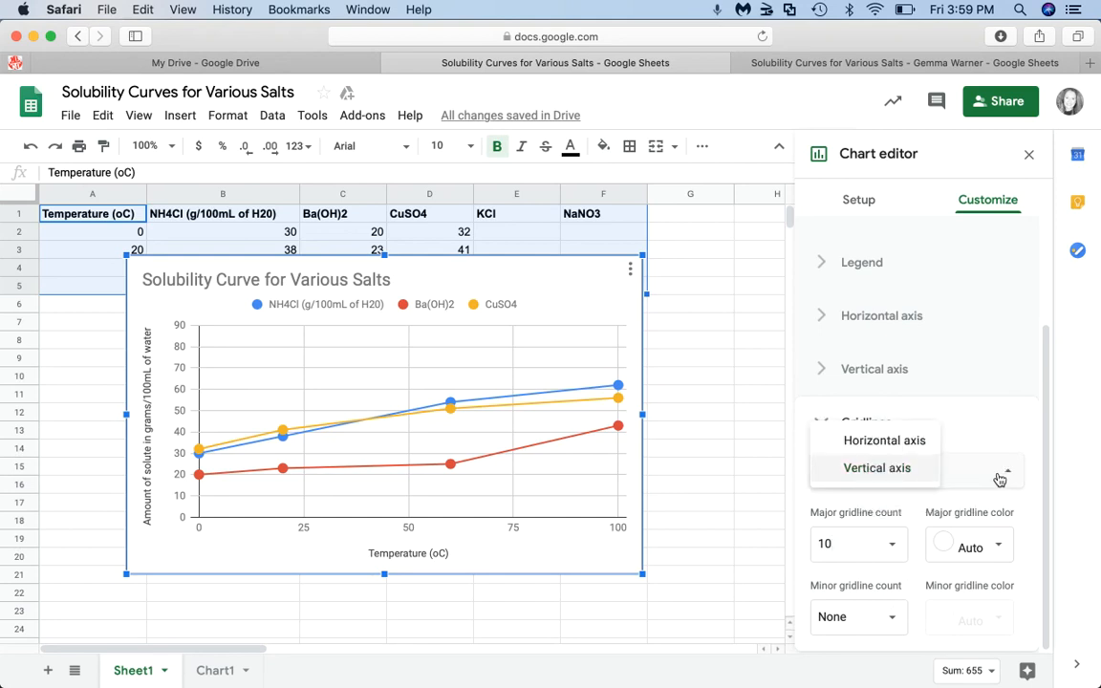
click(912, 446)
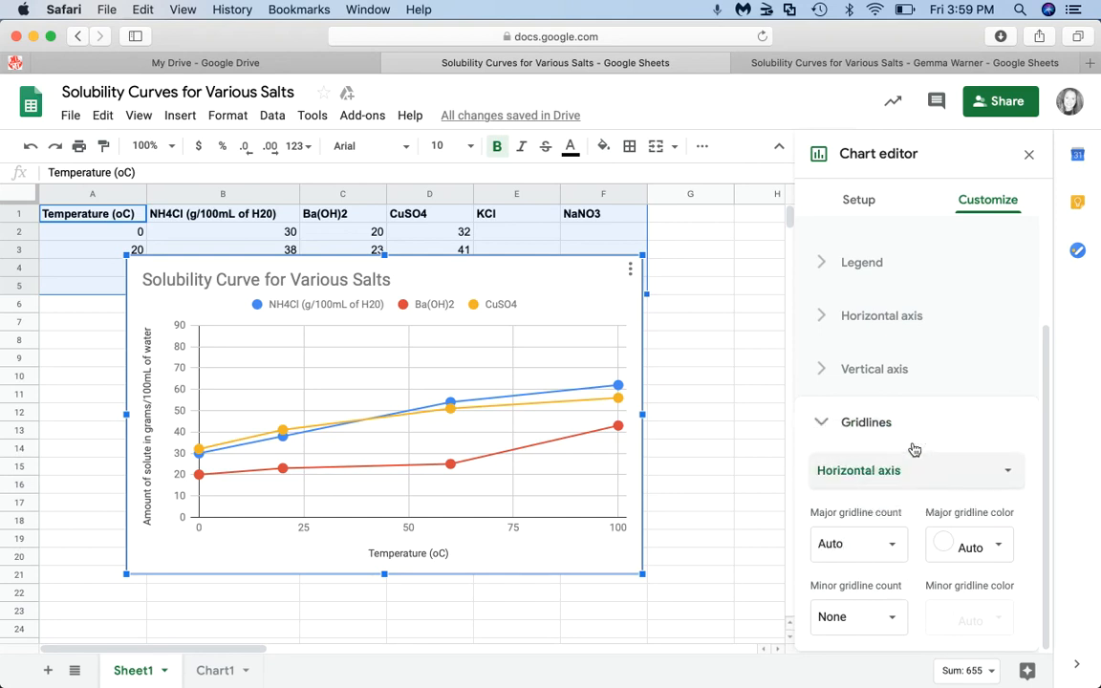
click(892, 545)
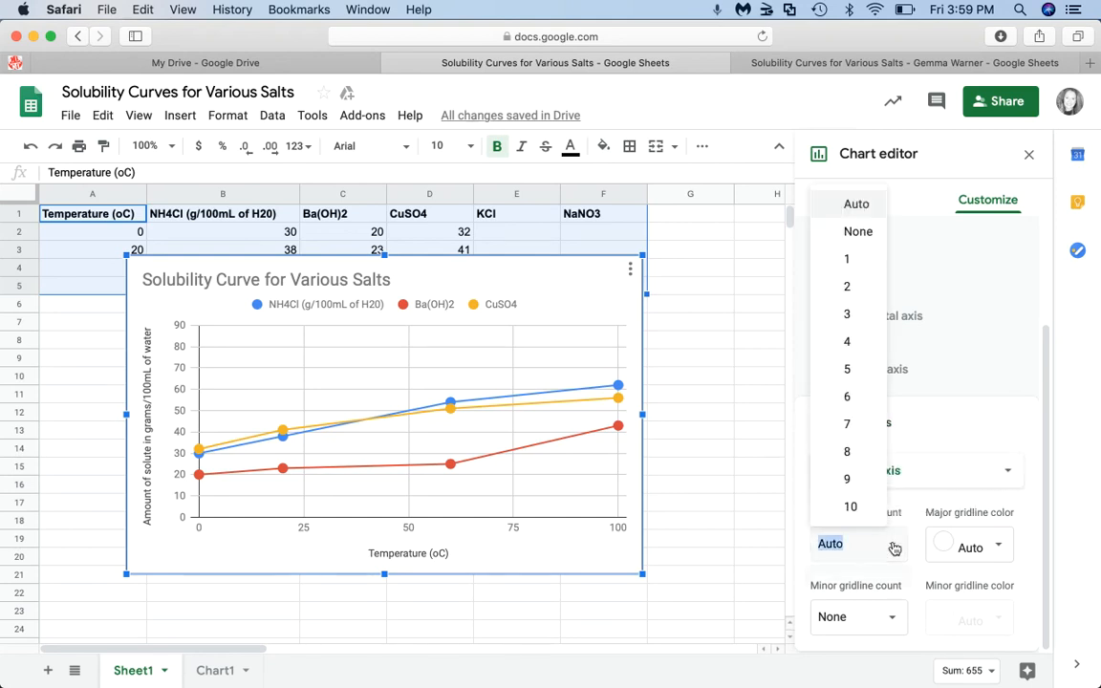
click(850, 507)
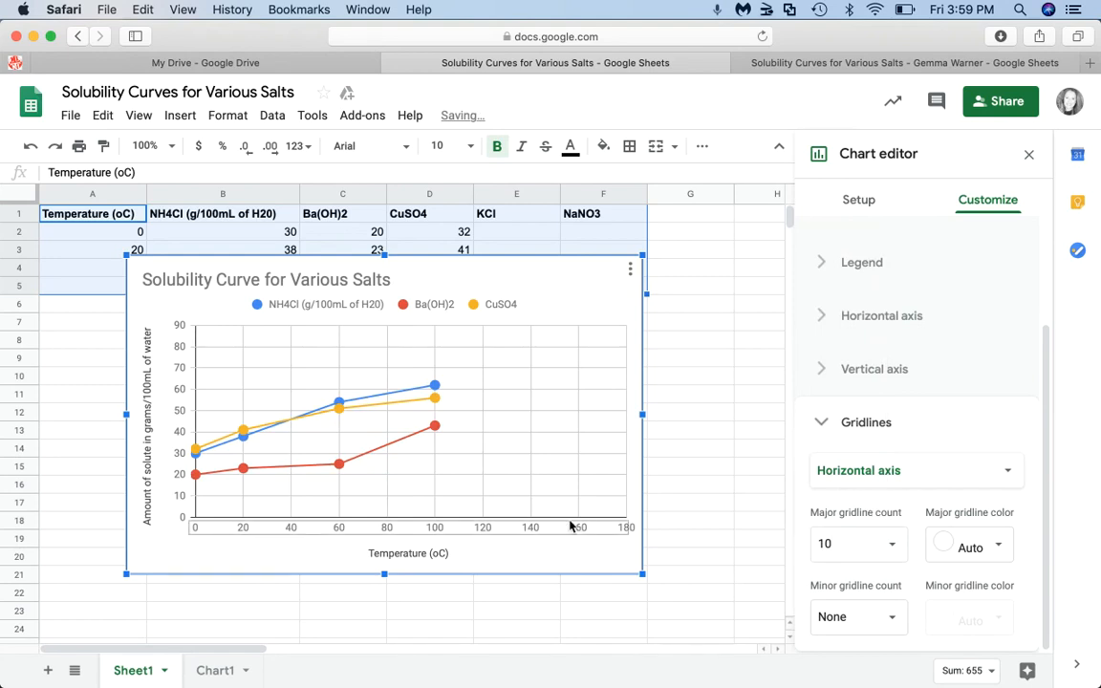
click(893, 545)
click(866, 374)
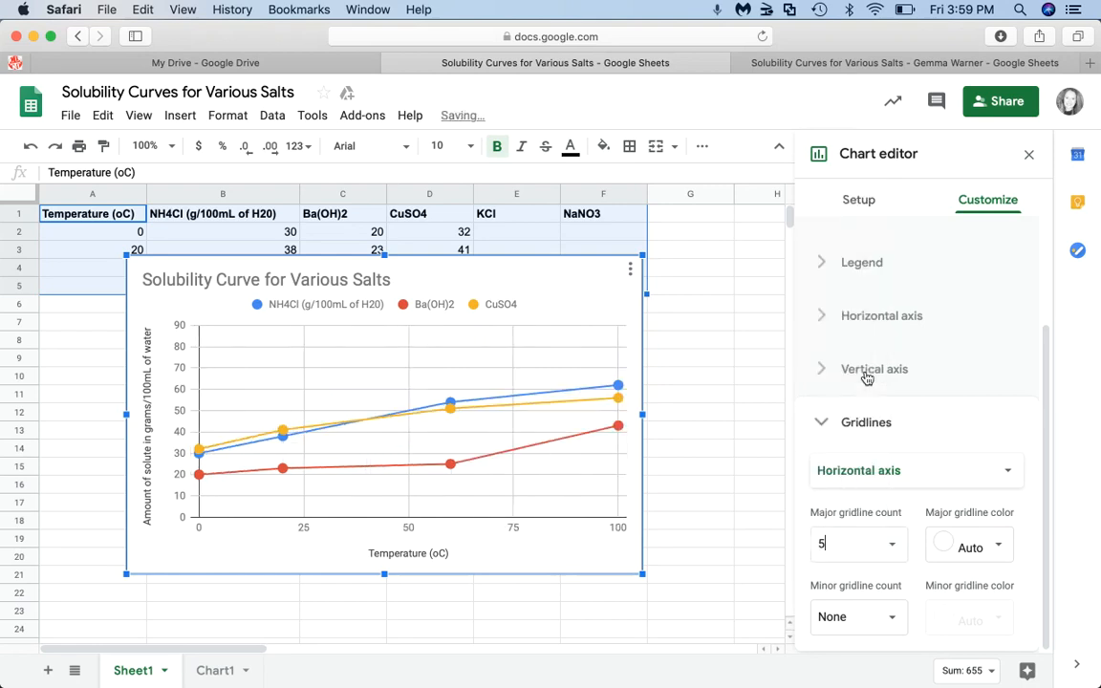
click(895, 549)
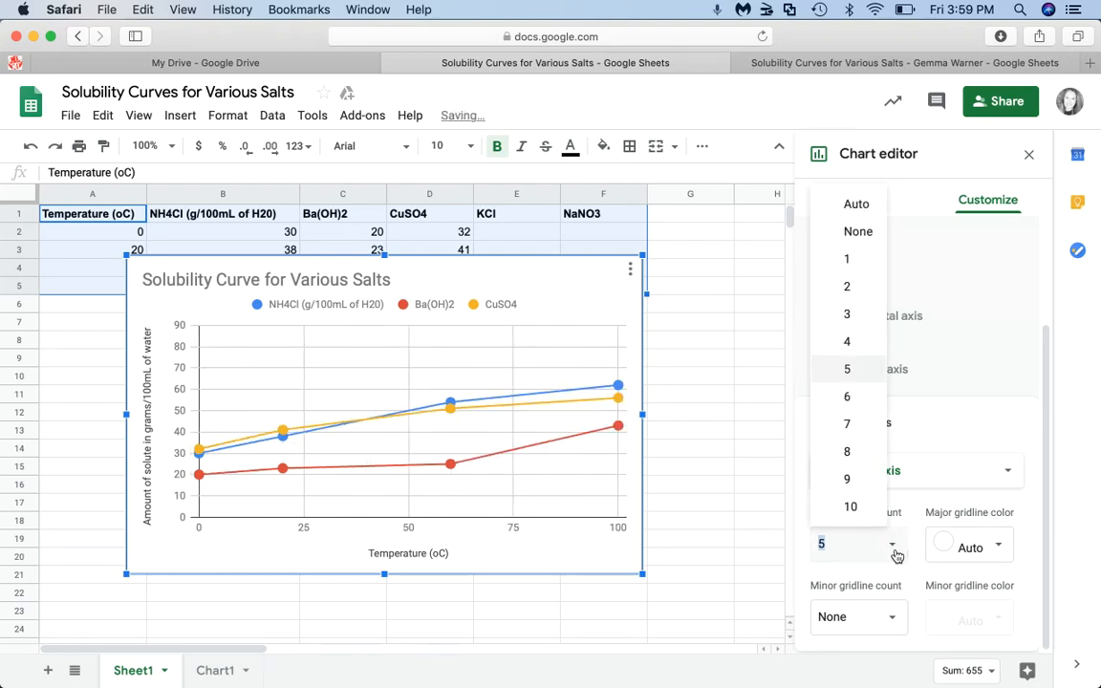
click(864, 463)
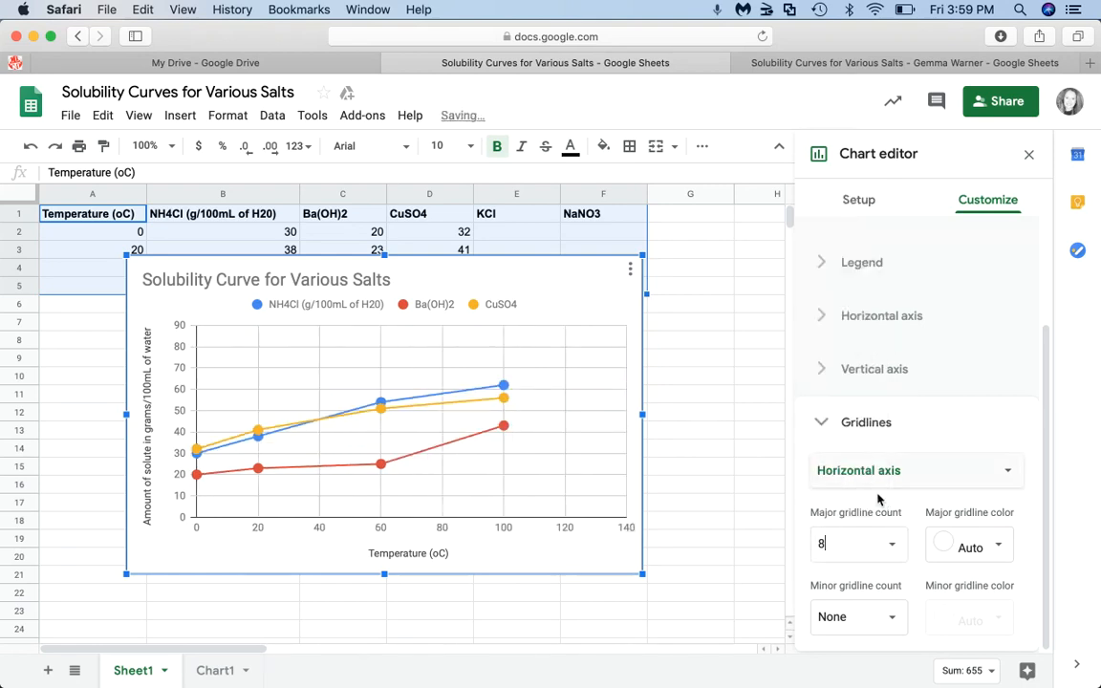
click(894, 548)
click(866, 486)
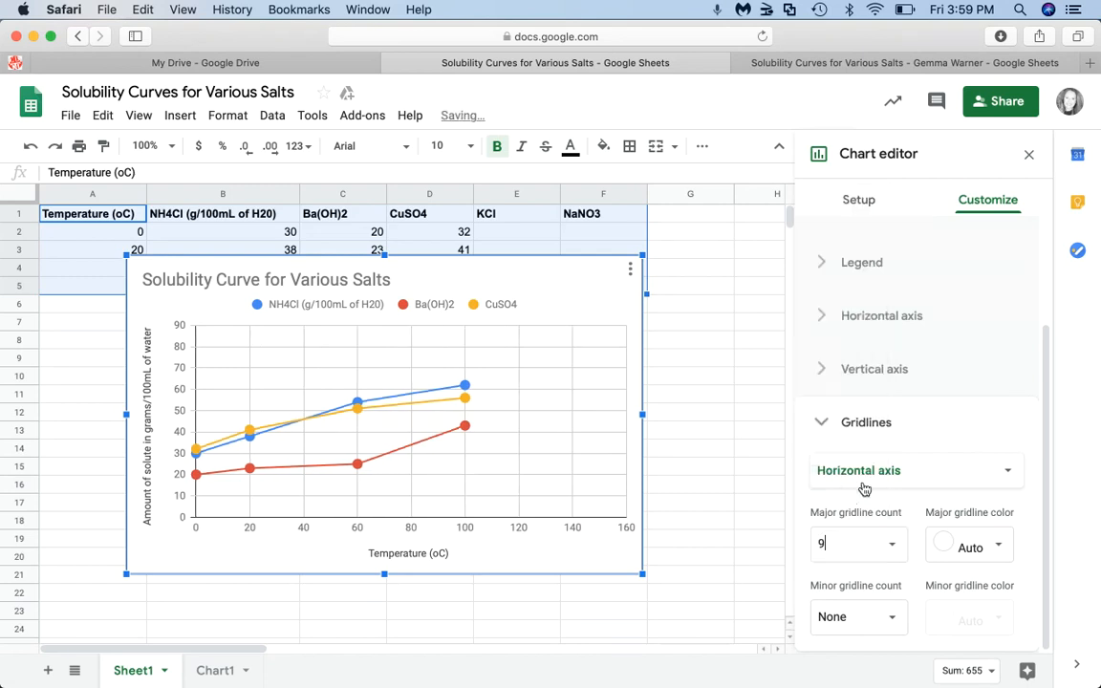
click(893, 547)
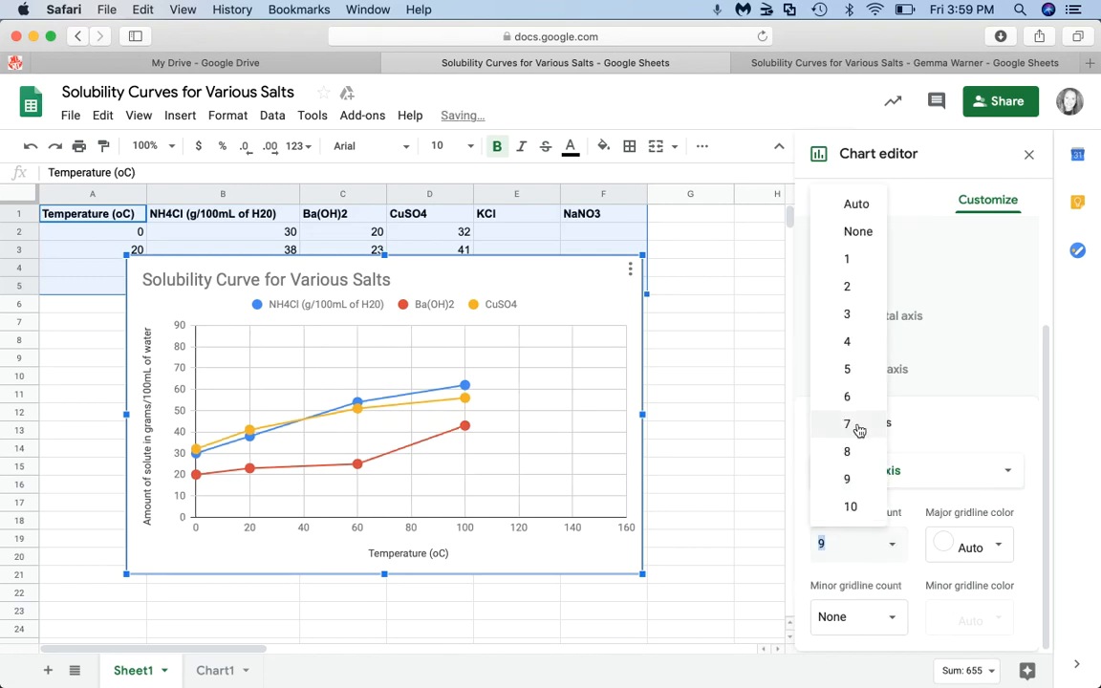
click(847, 204)
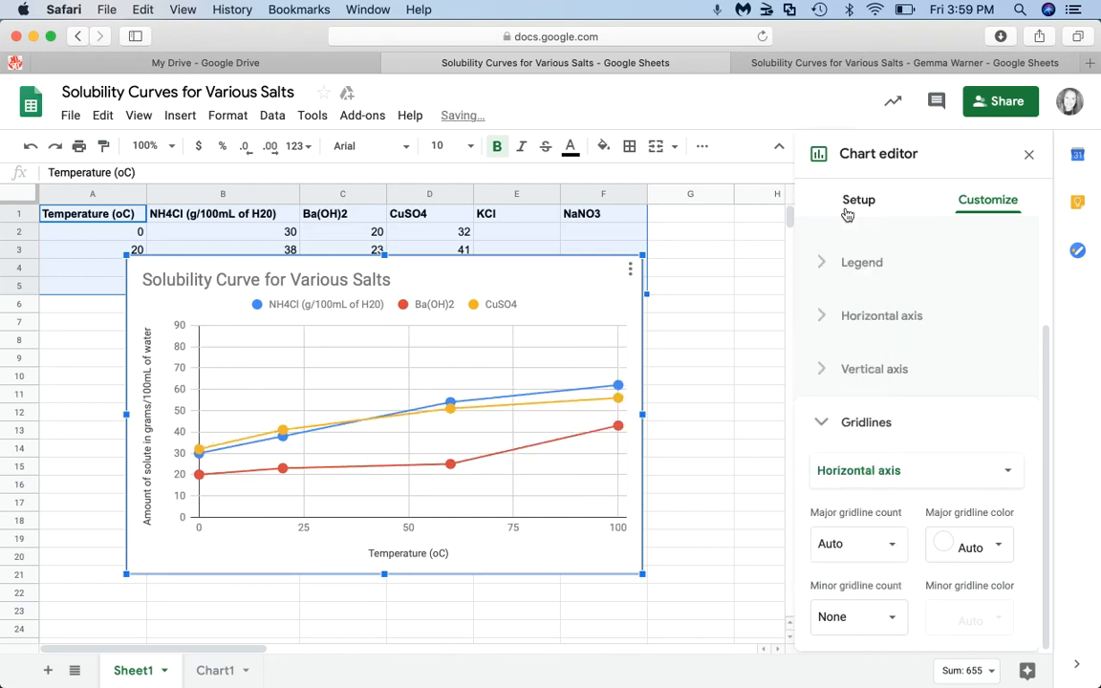
- Set the horizontal axis minor gridline count to 4
click(892, 617)
click(847, 442)
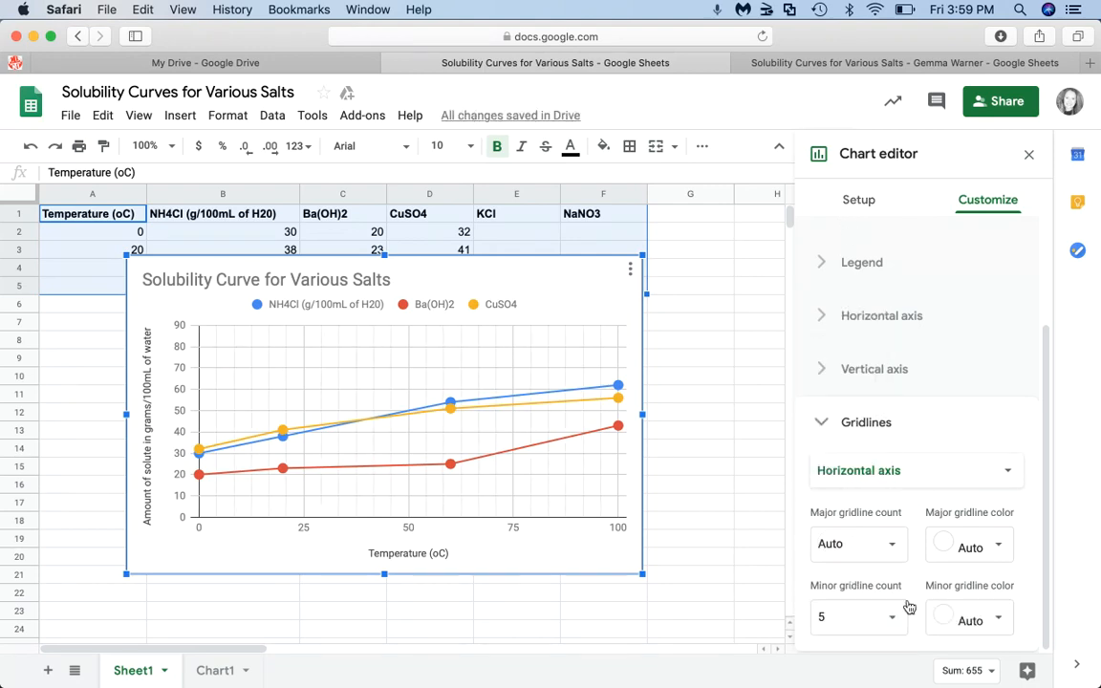
click(889, 617)
click(856, 418)
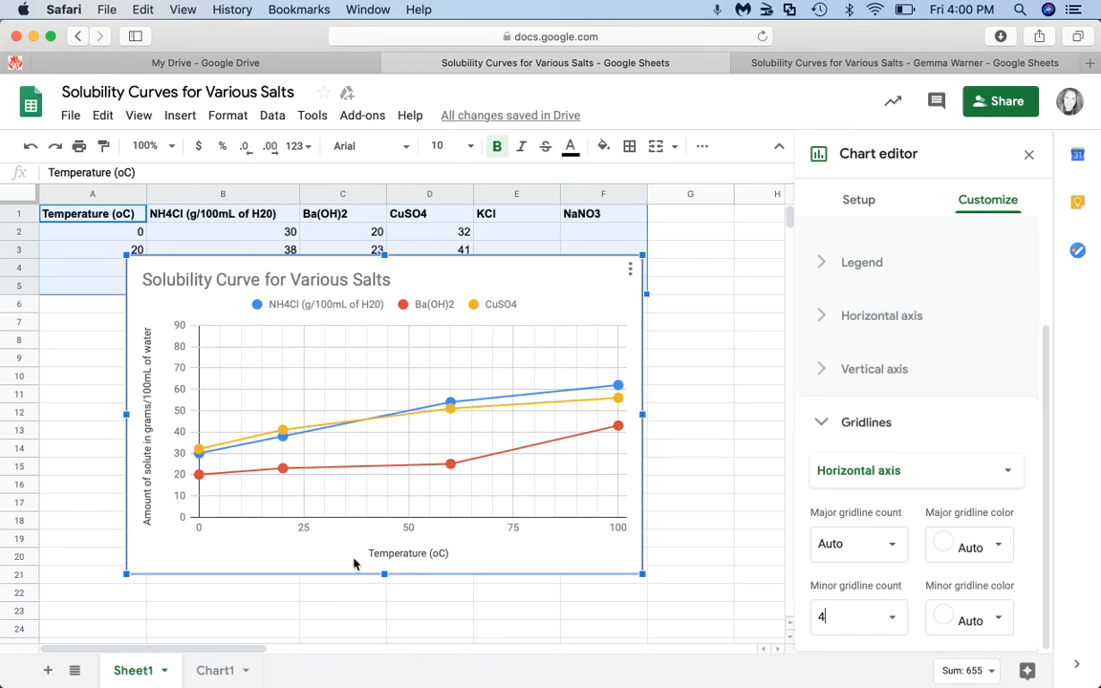
- Move the solubility chart to its own sheet and select its title for editing
click(630, 274)
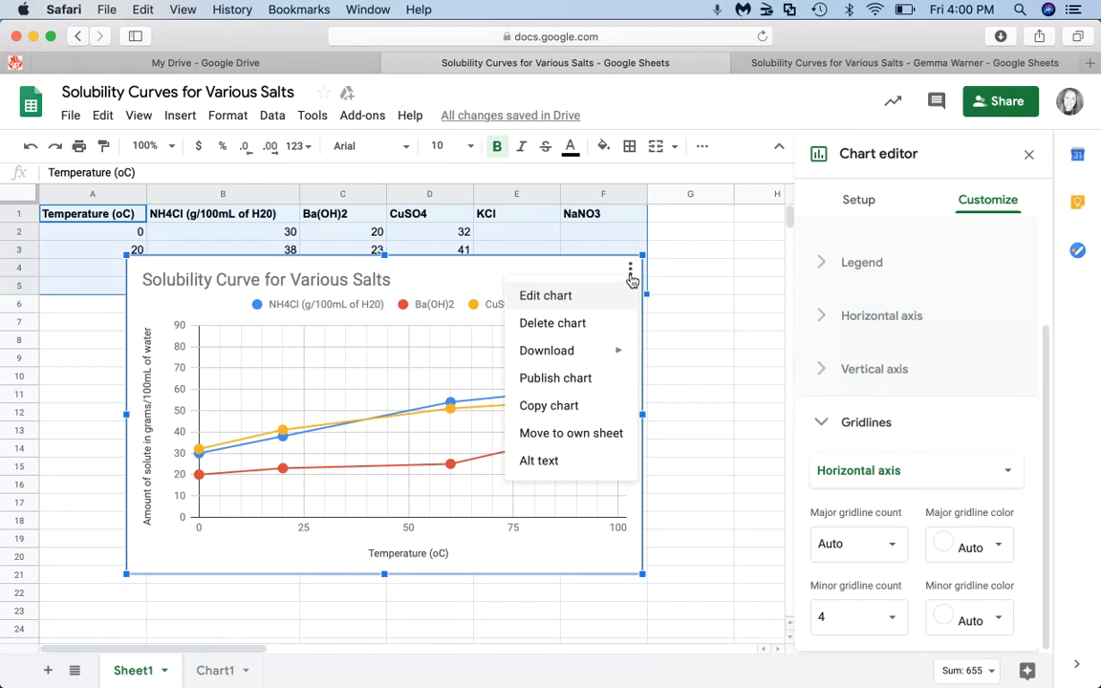
click(589, 437)
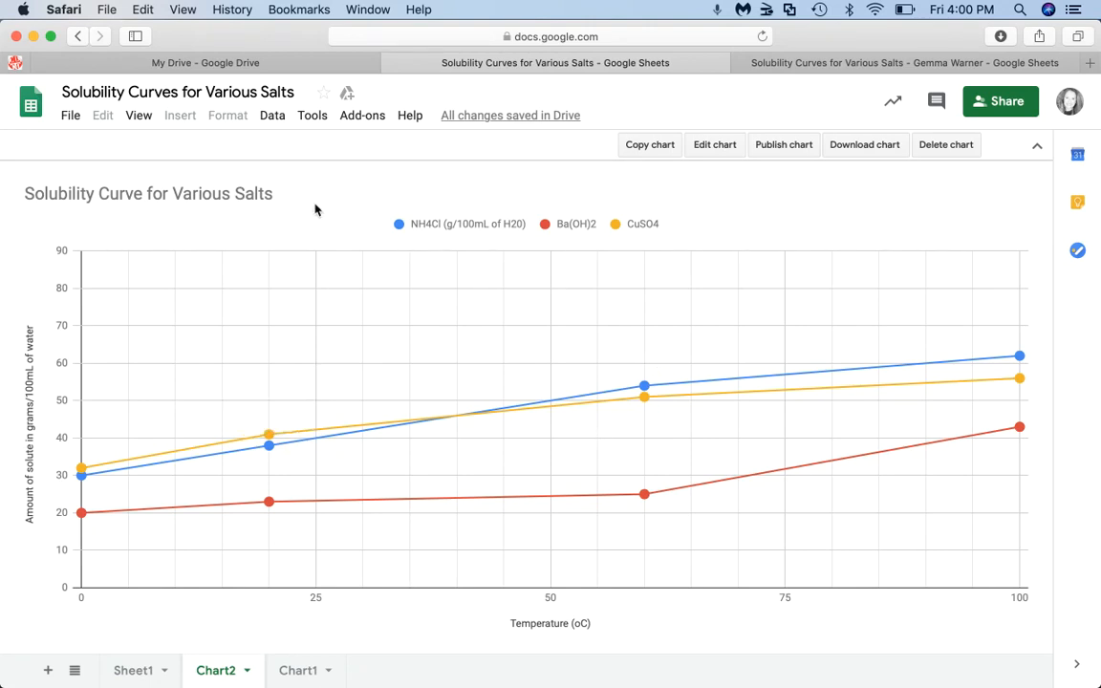
double_click(230, 197)
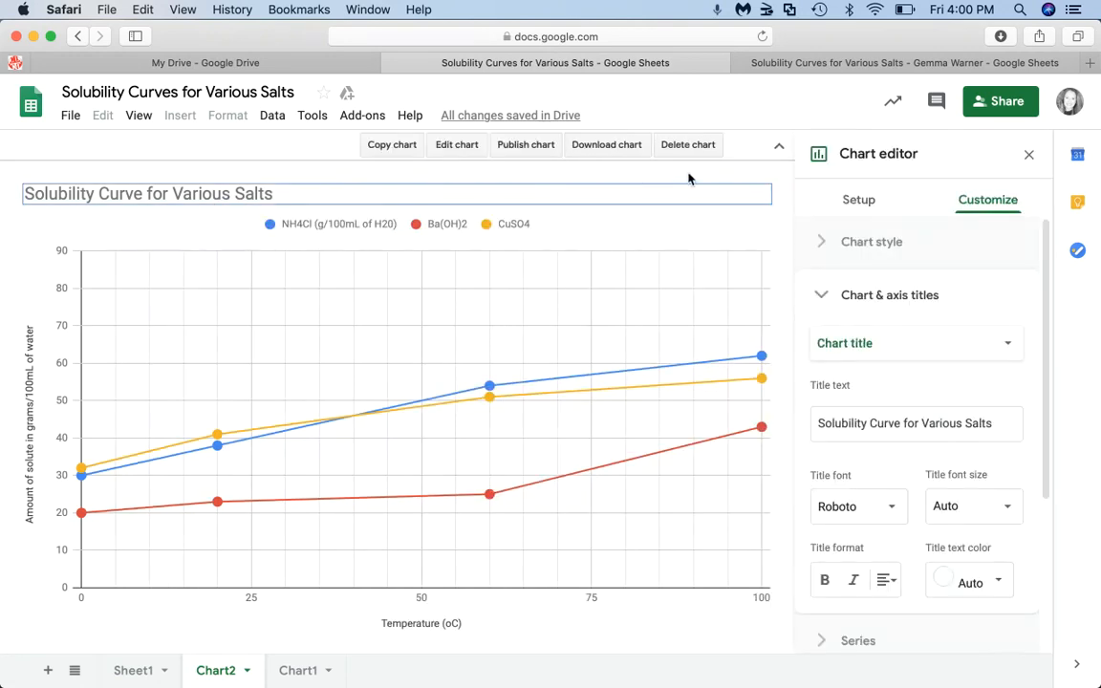
click(298, 196)
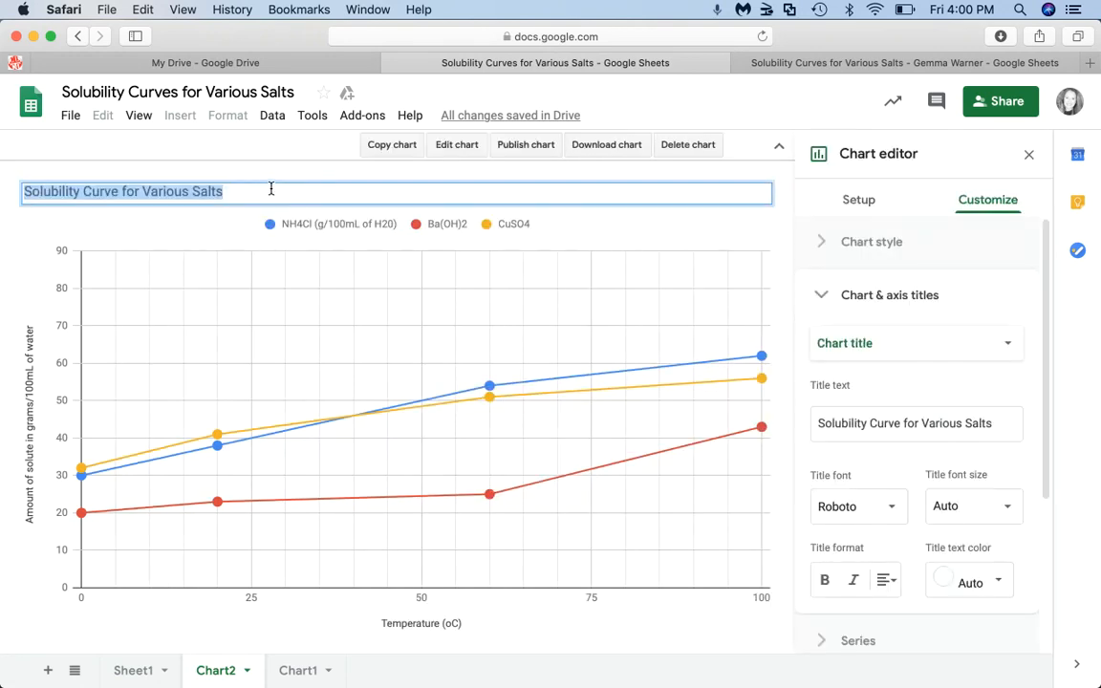
- Append the author's full name after 'Salts' in the chart title
click(272, 190)
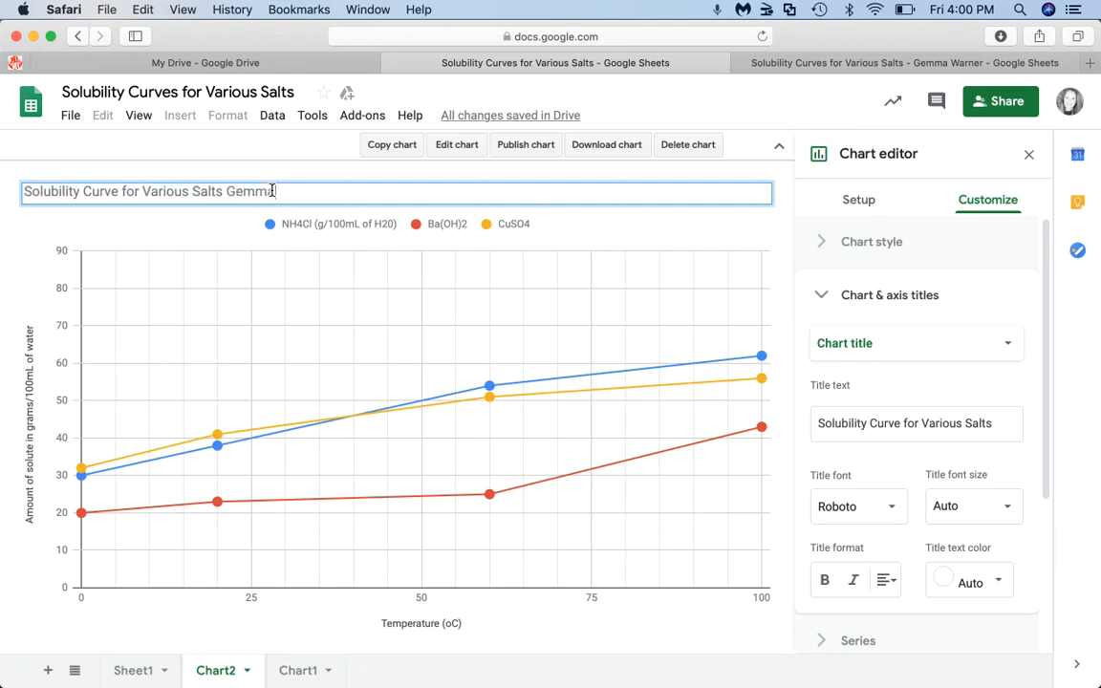
click(199, 229)
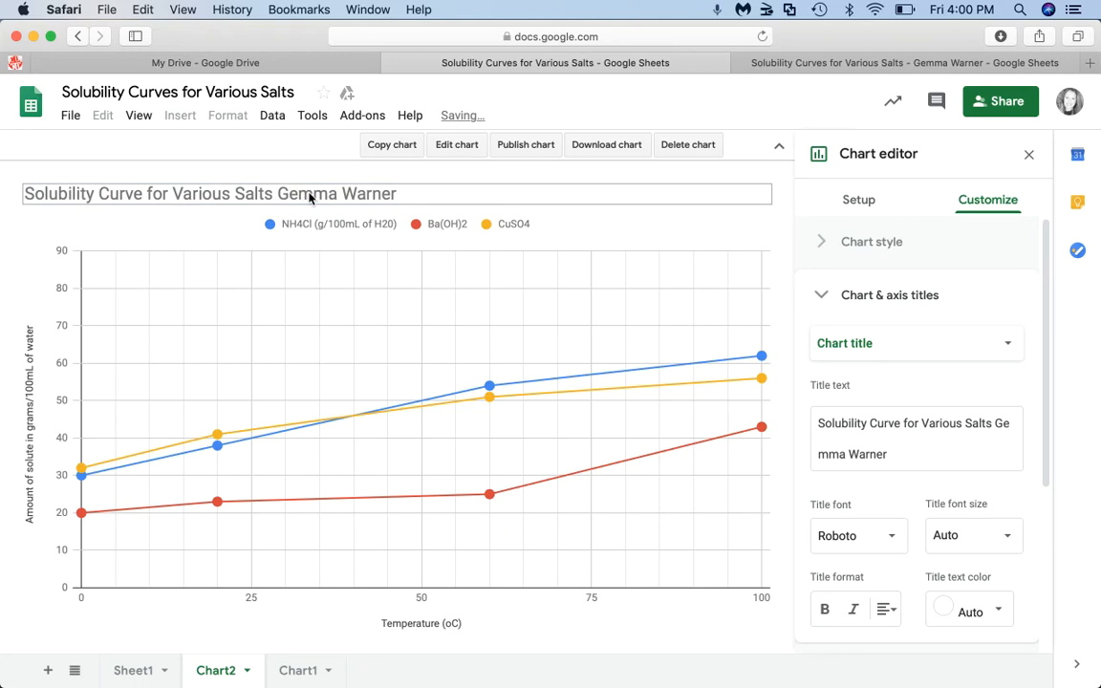
click(1014, 101)
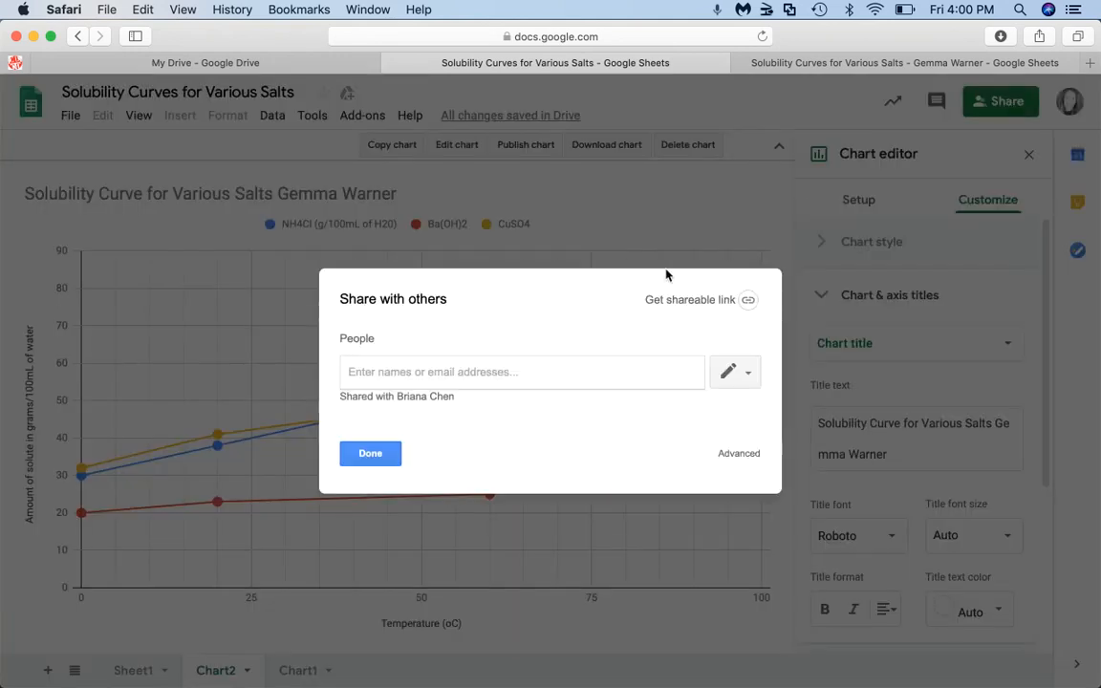
- Add the suggested person as a recipient, then answer No to the outside-organisation sharing warning
text(G)
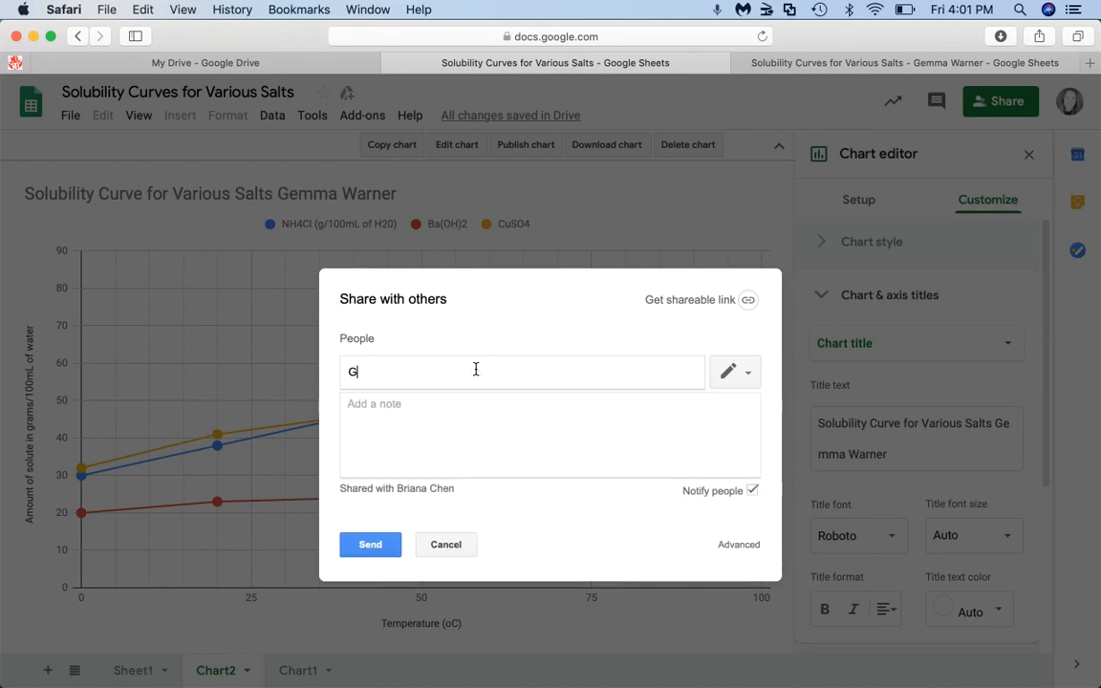
text(emma)
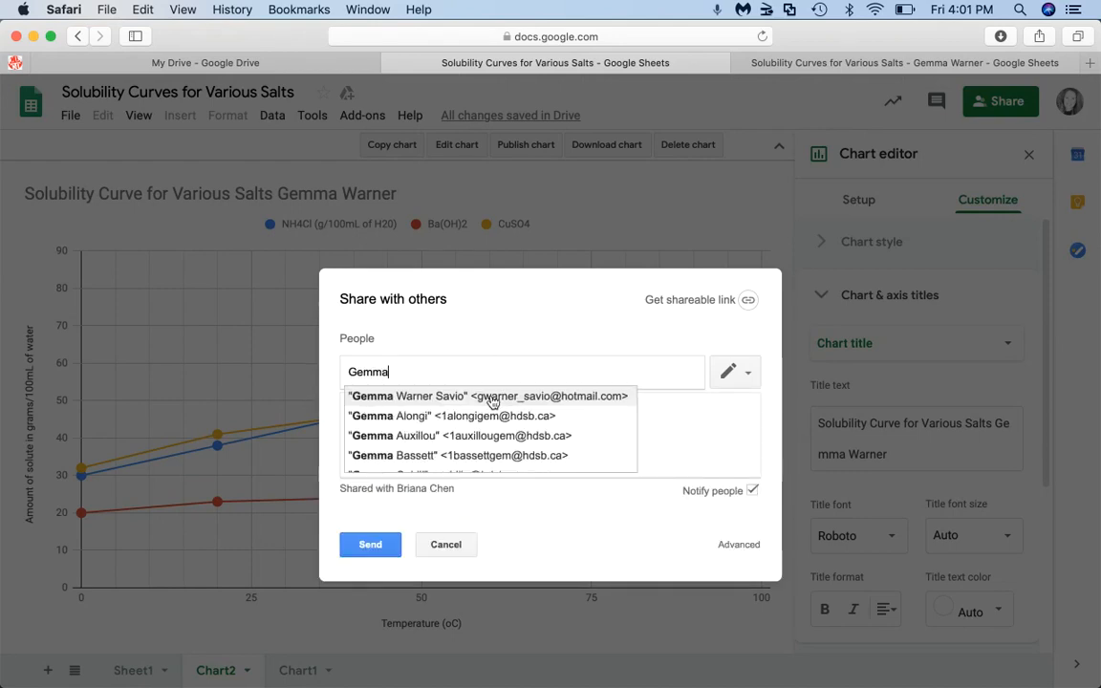
click(493, 401)
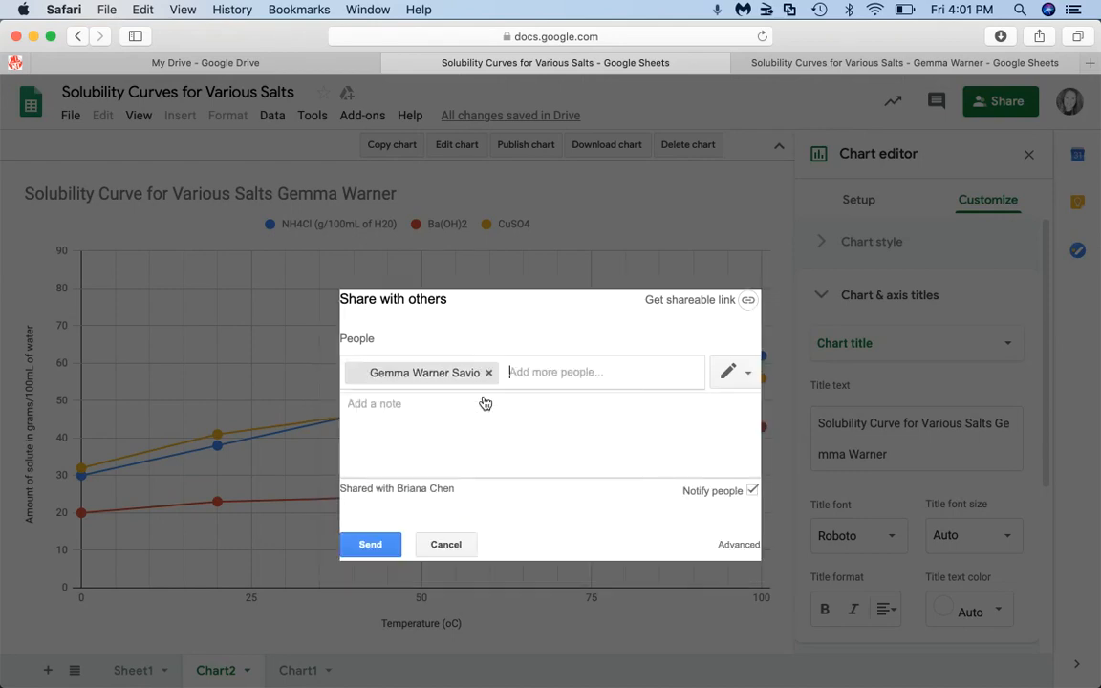
click(369, 547)
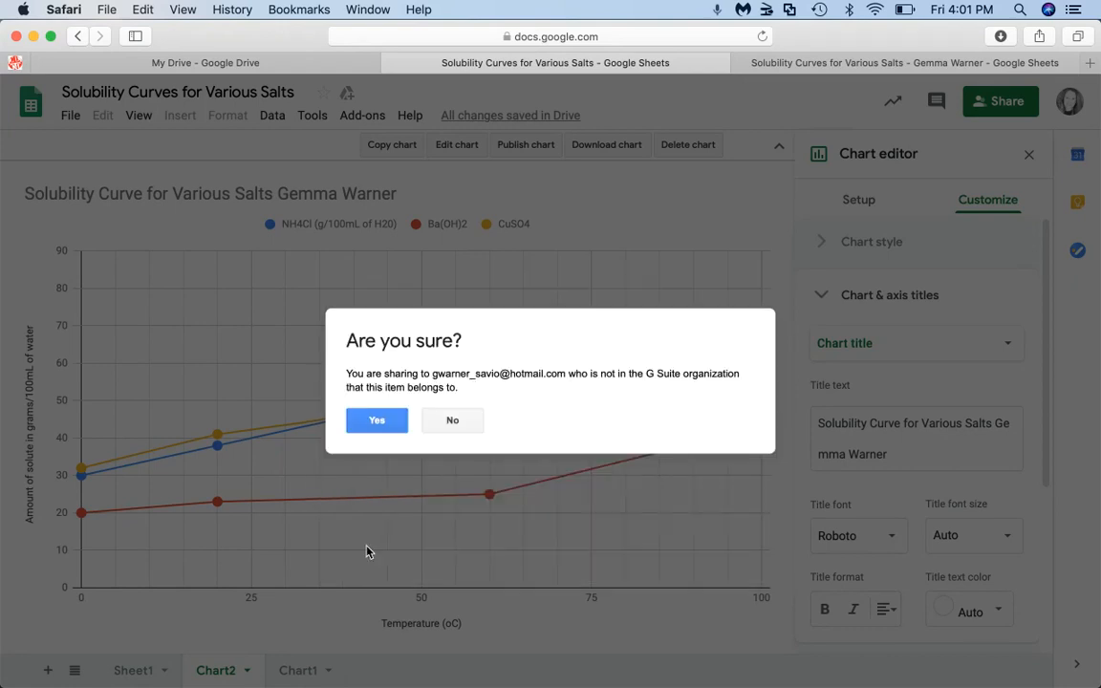
click(454, 421)
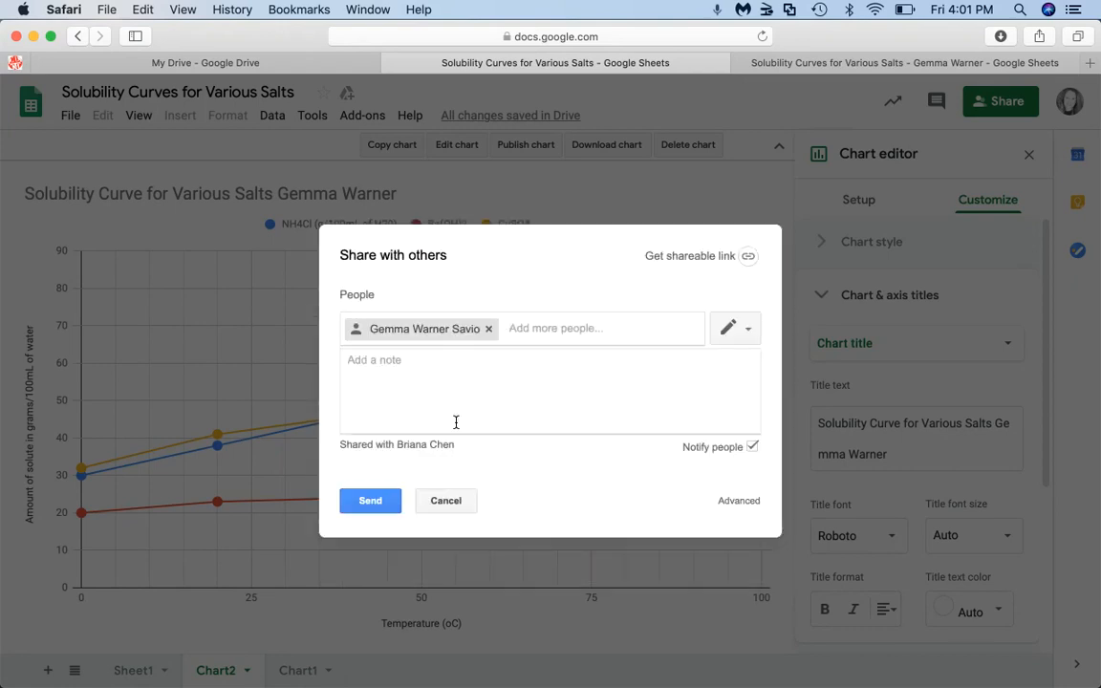